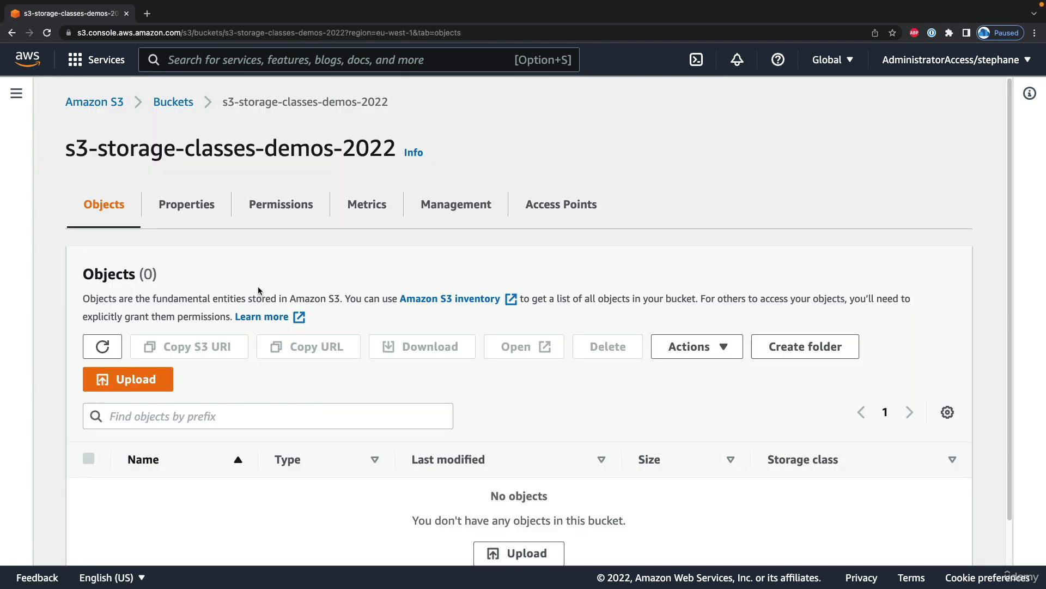
- Start an upload to the s3-storage-classes-demos-2022 bucket and add the file coffee.jpg
left_click(131, 378)
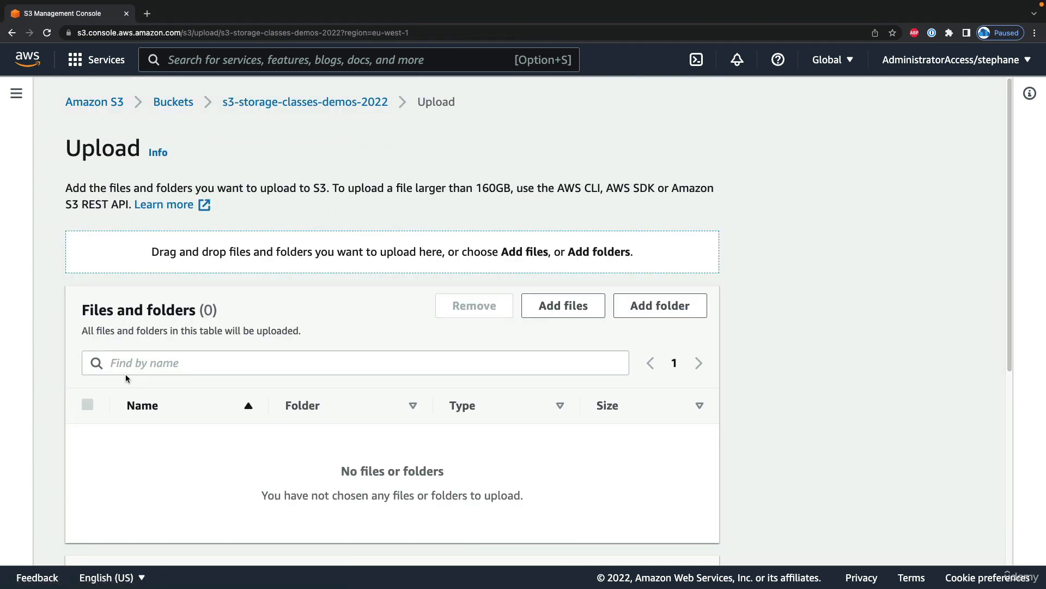
left_click(578, 313)
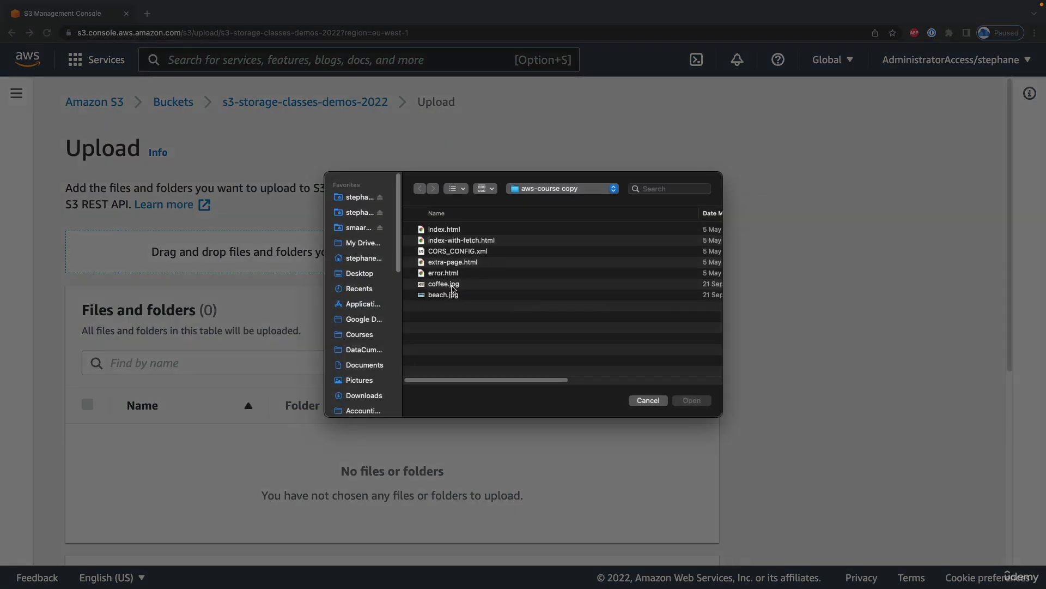
double_click(452, 287)
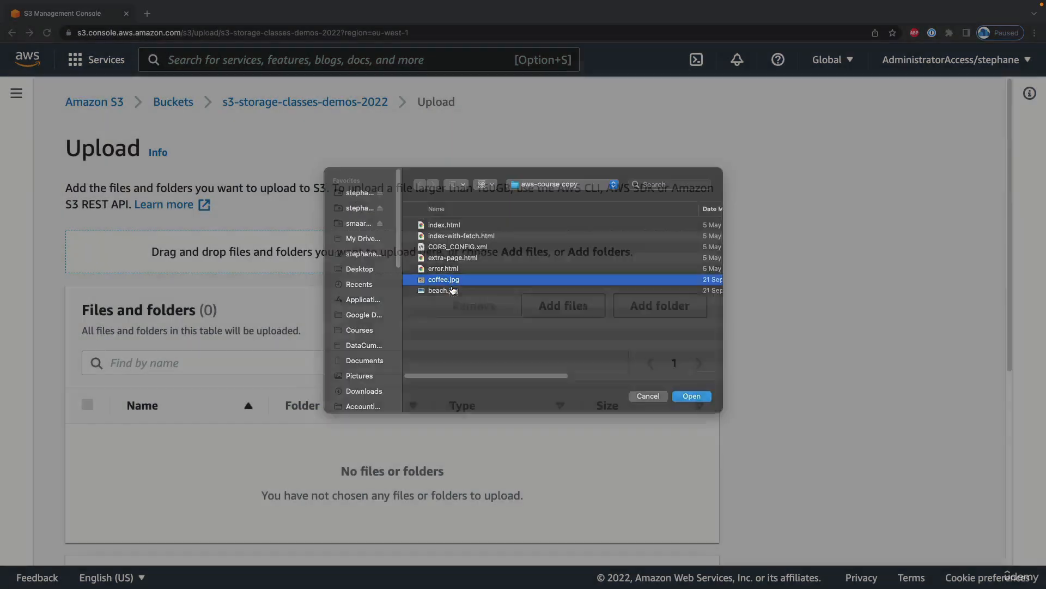
- Expand the upload's properties to show the storage class options for coffee.jpg
scroll(403, 377, "down", 2)
scroll(401, 381, "down", 2)
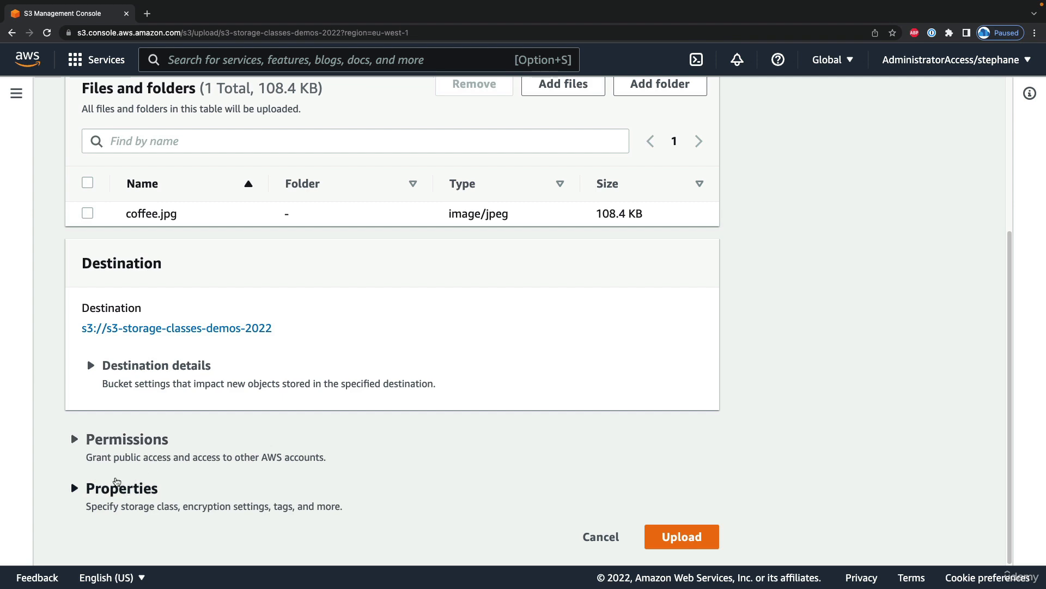
left_click(118, 490)
scroll(119, 490, "down", 6)
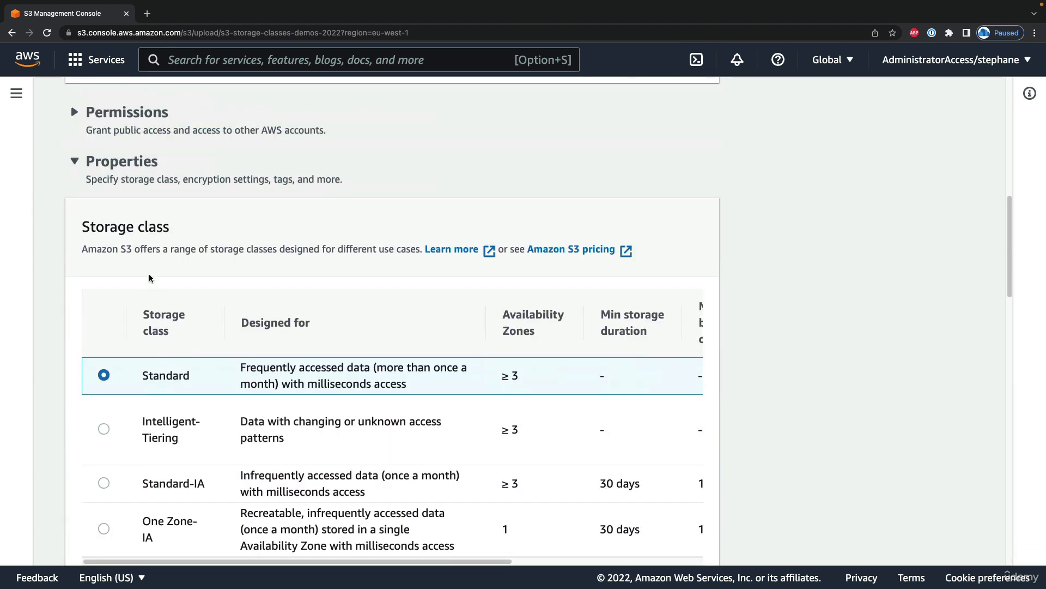
left_click_drag(112, 229, 244, 252)
left_click(243, 251)
scroll(243, 249, "down", 2)
scroll(243, 249, "down", 1)
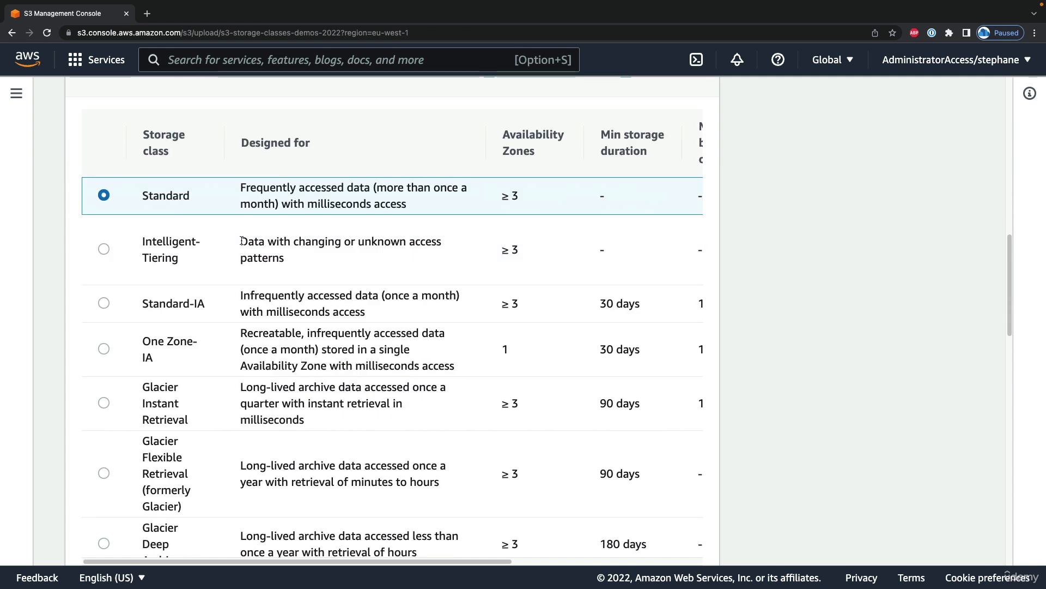
- Examine the Standard storage class's intended use, Availability Zones, minimum storage duration, minimum billable size and monitoring fees
double_click(166, 195)
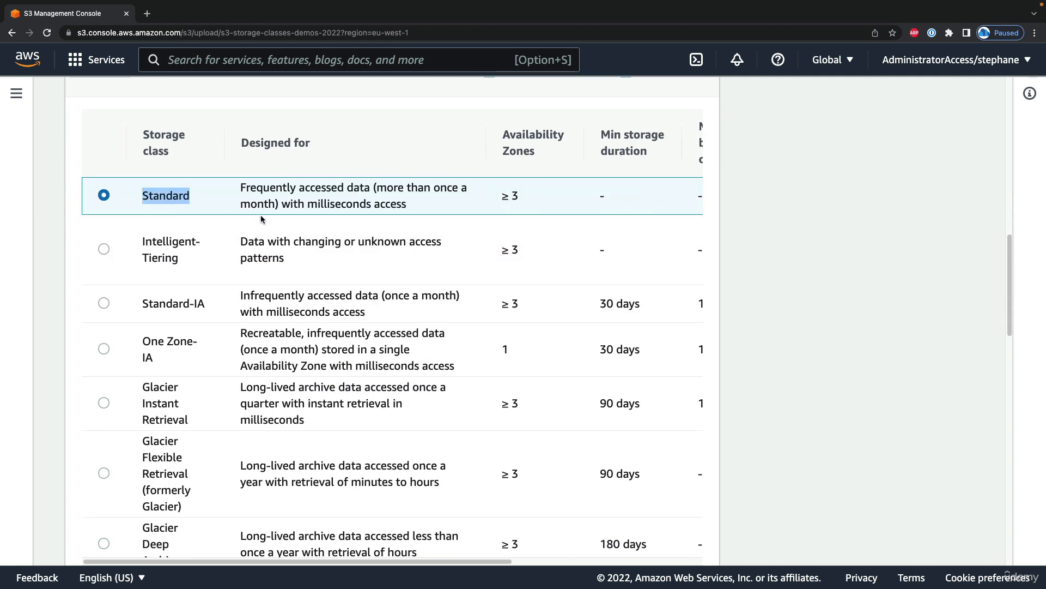
left_click_drag(242, 184, 472, 204)
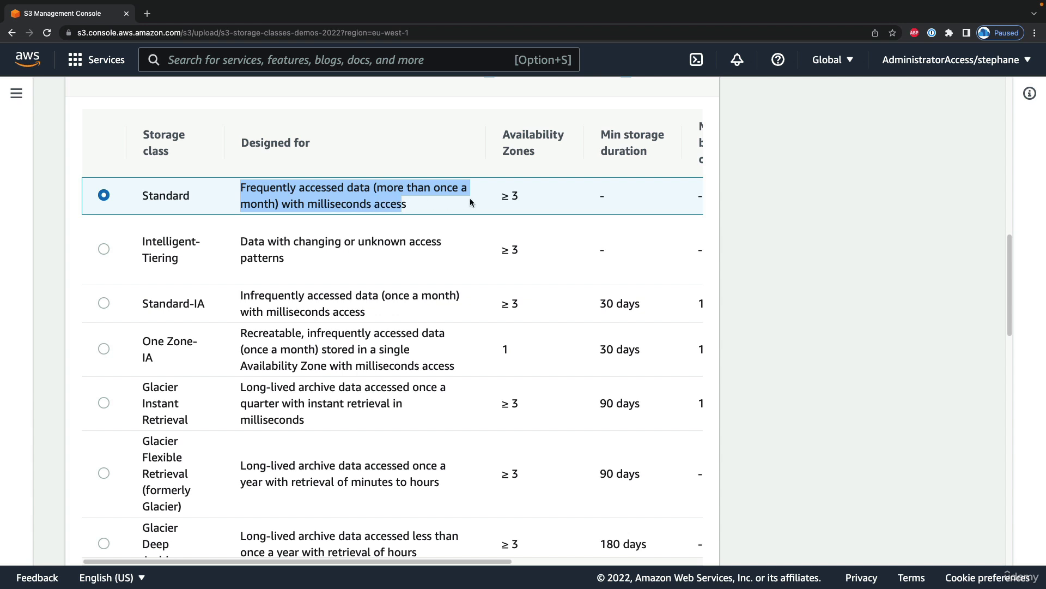
left_click(506, 194)
left_click_drag(490, 561, 616, 561)
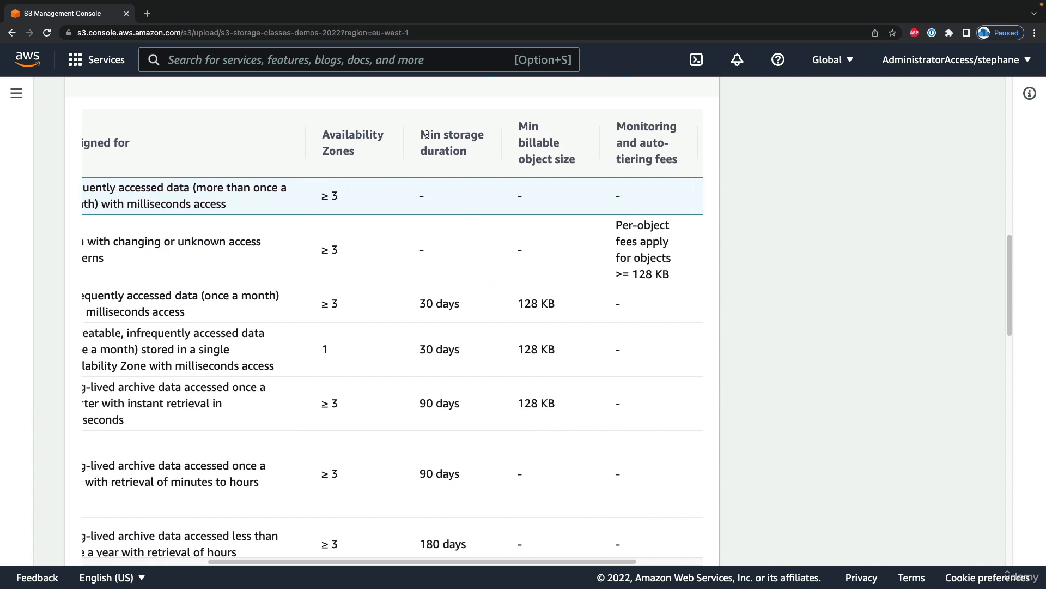
left_click_drag(426, 134, 468, 153)
left_click_drag(520, 121, 583, 159)
left_click_drag(618, 125, 679, 163)
left_click_drag(534, 560, 409, 560)
- Compare the Standard, Intelligent-Tiering, Standard-IA and One Zone-IA storage classes, including One Zone-IA's Availability Zone coverage
double_click(151, 197)
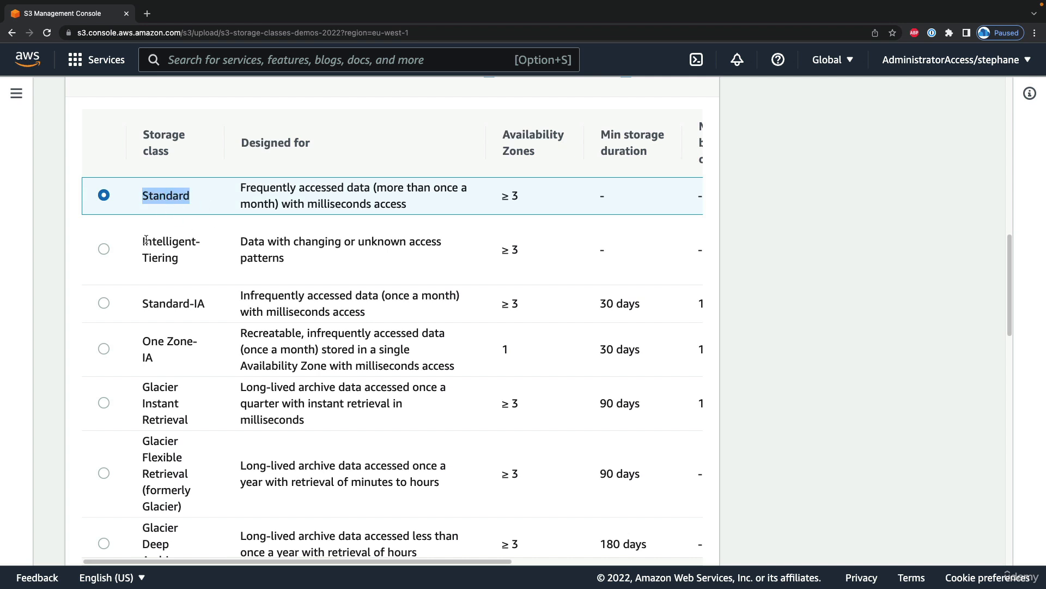
left_click_drag(146, 240, 194, 260)
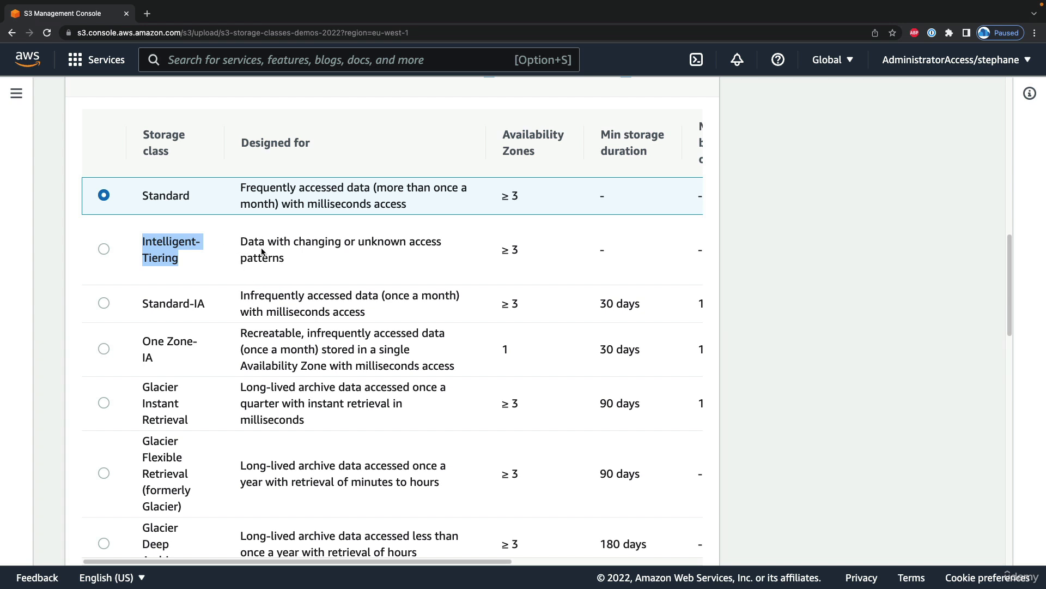
left_click(181, 310)
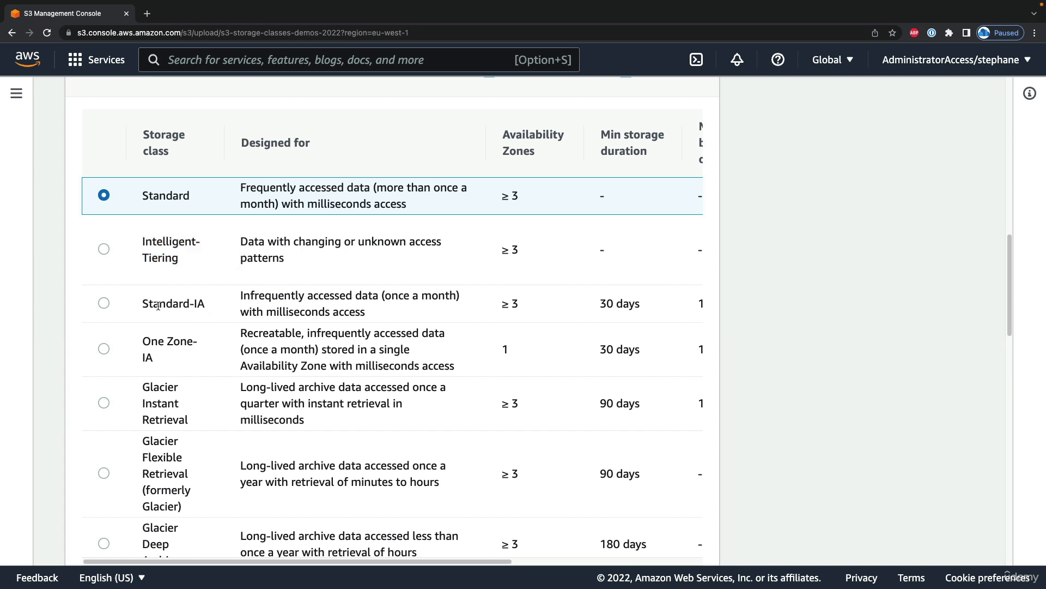
left_click_drag(143, 304, 213, 305)
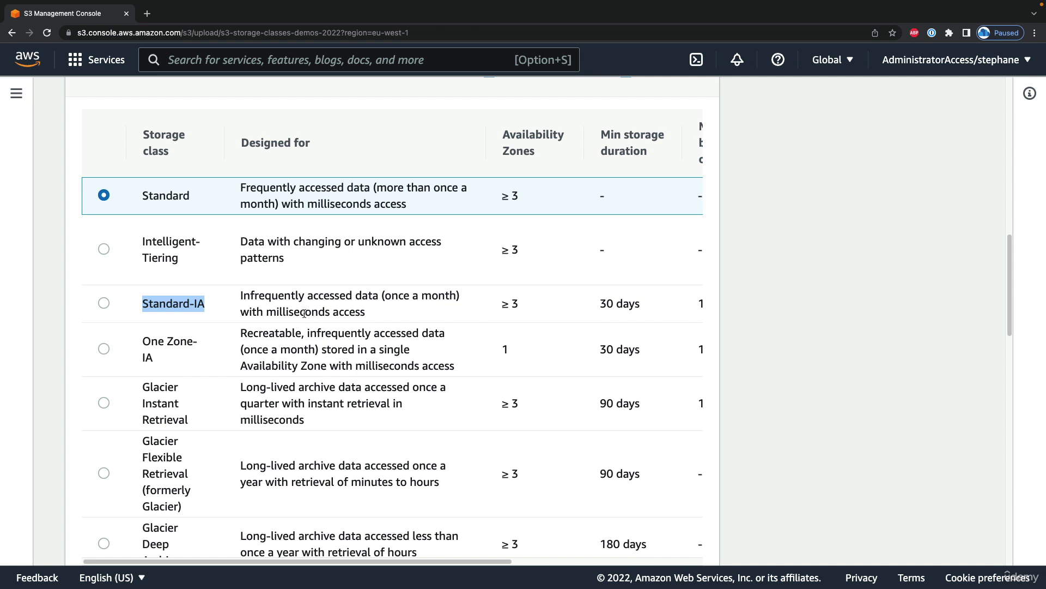
left_click_drag(143, 339, 159, 358)
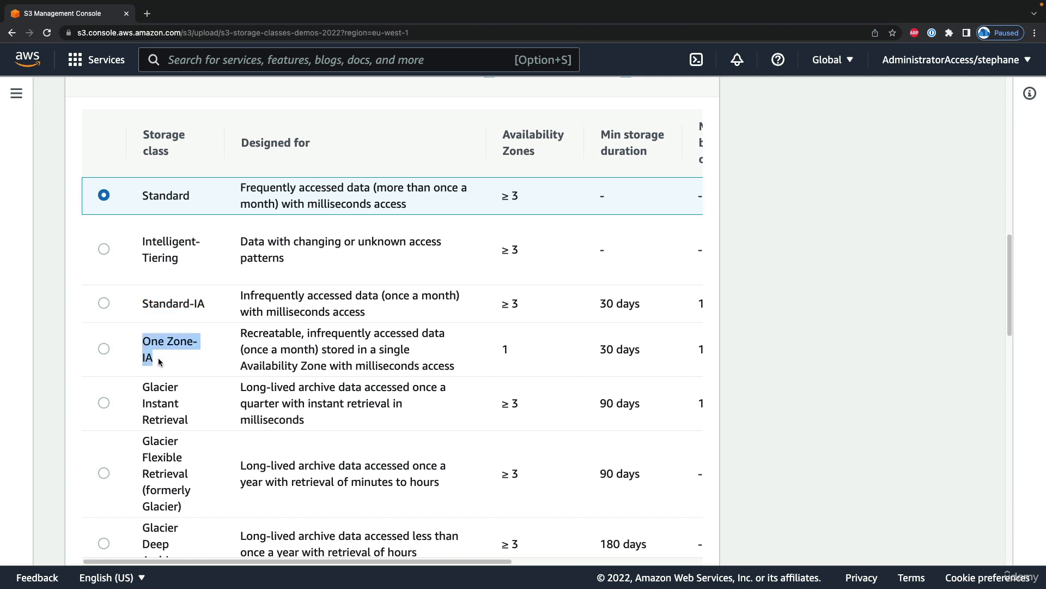
left_click(163, 358)
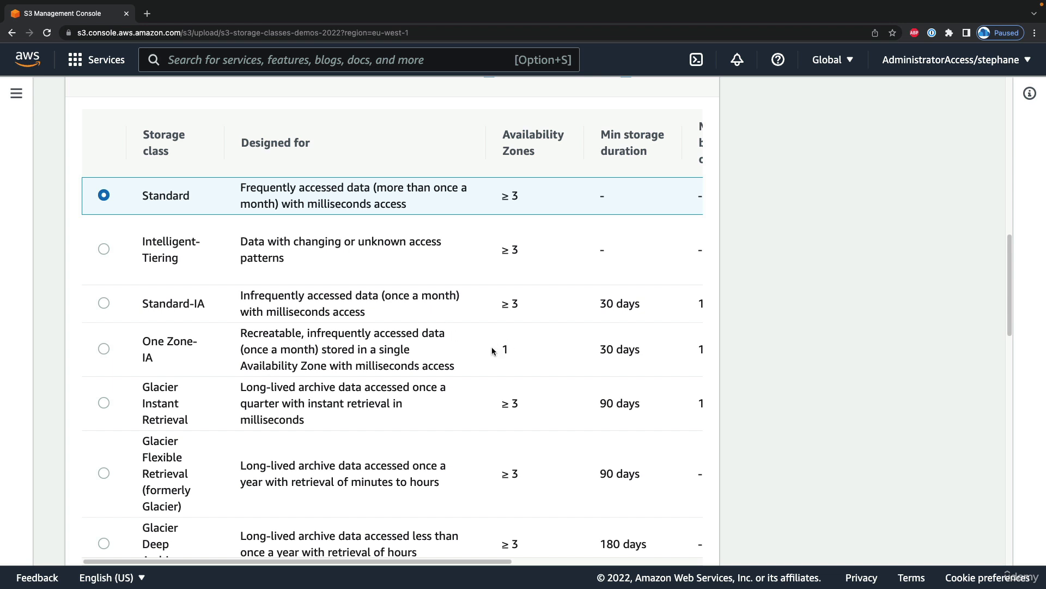
left_click_drag(493, 349, 528, 347)
left_click_drag(355, 366, 359, 350)
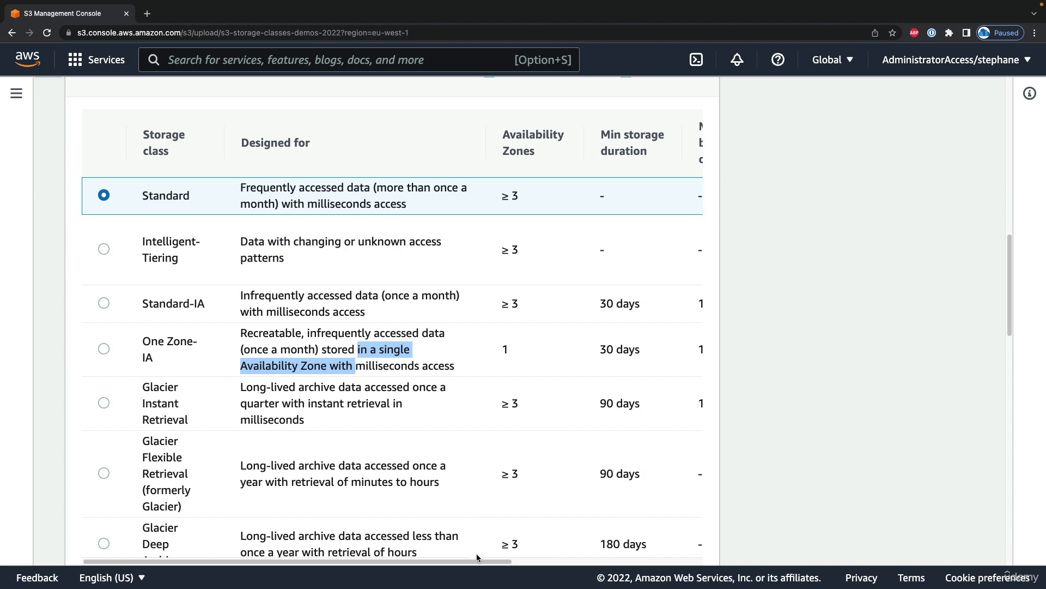
left_click_drag(486, 561, 305, 450)
left_click(305, 451)
- Review the Glacier Instant Retrieval, Glacier Flexible Retrieval, Glacier Deep Archive and Reduced redundancy storage classes
scroll(180, 392, "down", 3)
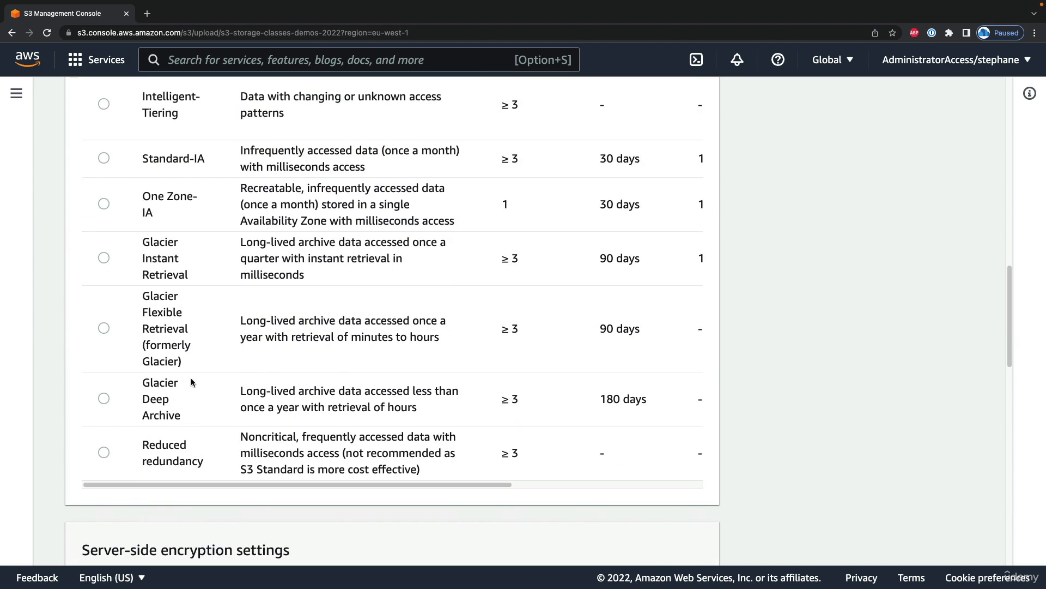
left_click_drag(148, 243, 201, 416)
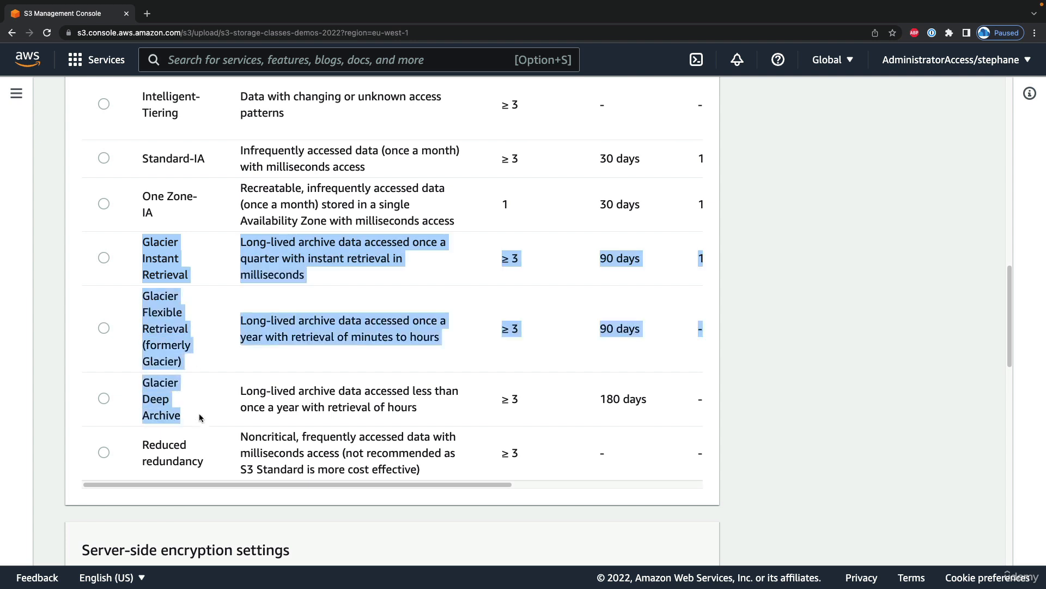
left_click(191, 362)
left_click_drag(140, 243, 197, 335)
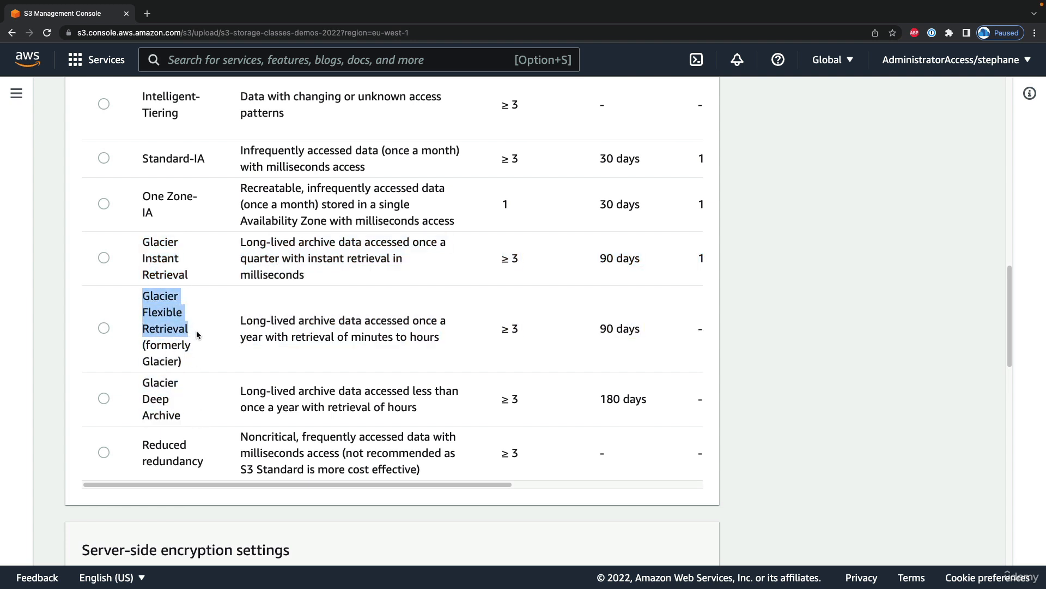
left_click_drag(146, 382, 192, 414)
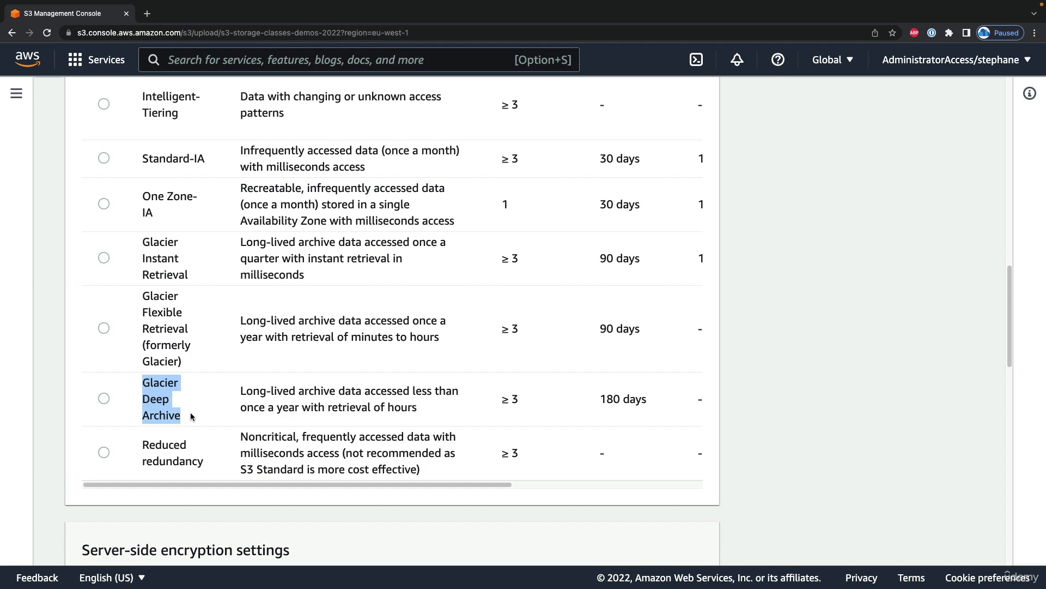
left_click(191, 414)
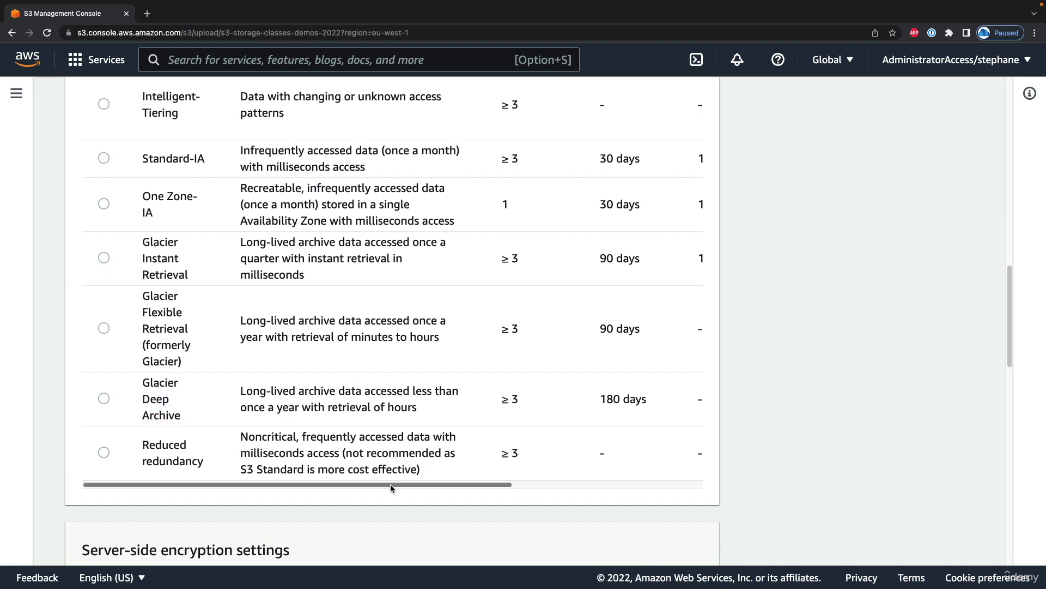
left_click_drag(390, 483, 374, 468)
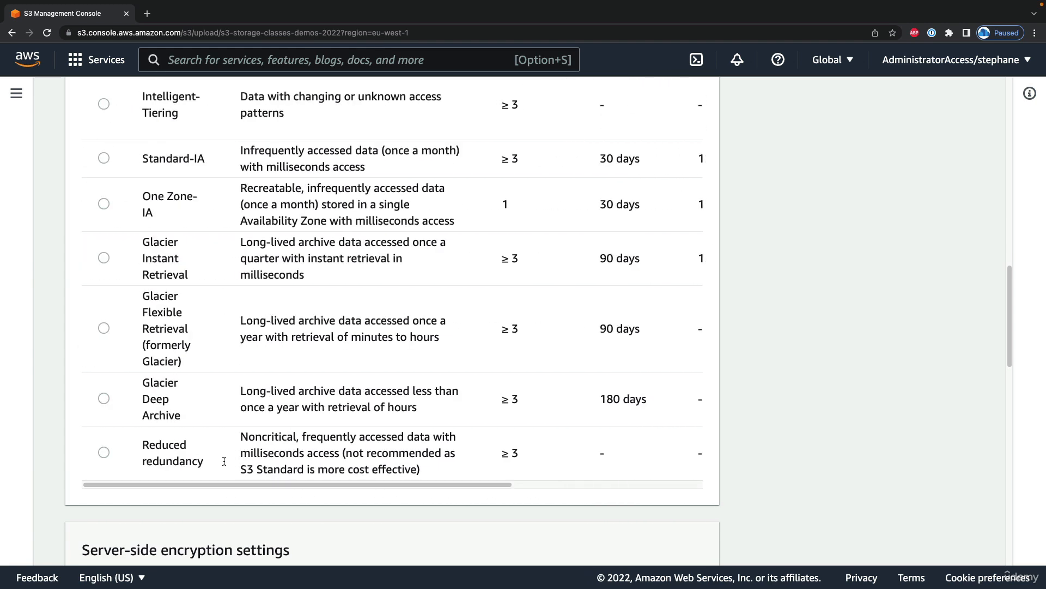
left_click_drag(142, 442, 405, 452)
left_click(235, 460)
left_click(413, 463)
- Set the storage class to Standard-IA and upload coffee.jpg to the bucket
scroll(271, 418, "up", 3)
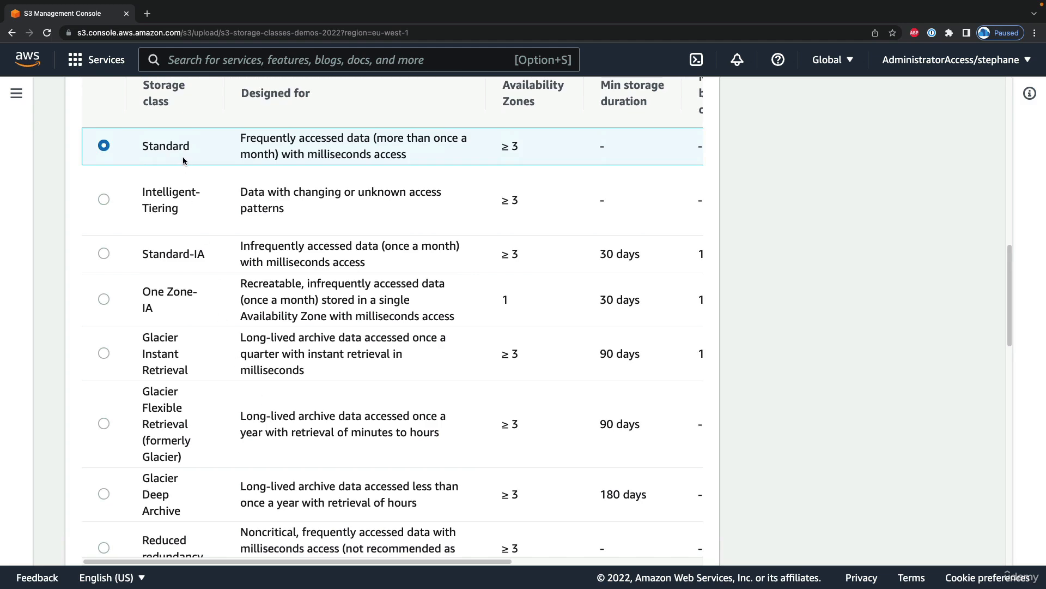
left_click(105, 257)
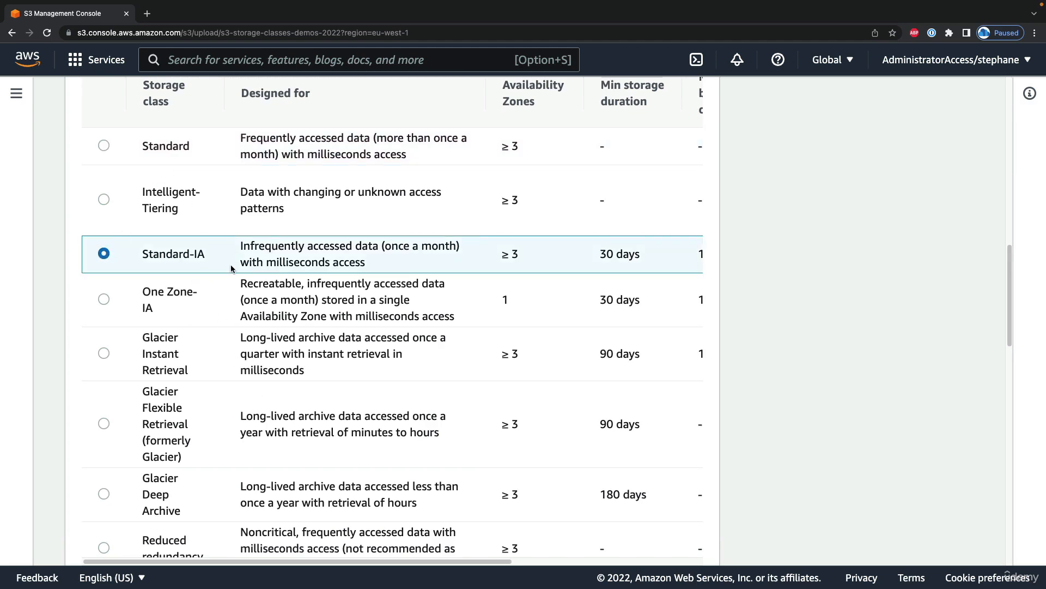
scroll(327, 311, "down", 10)
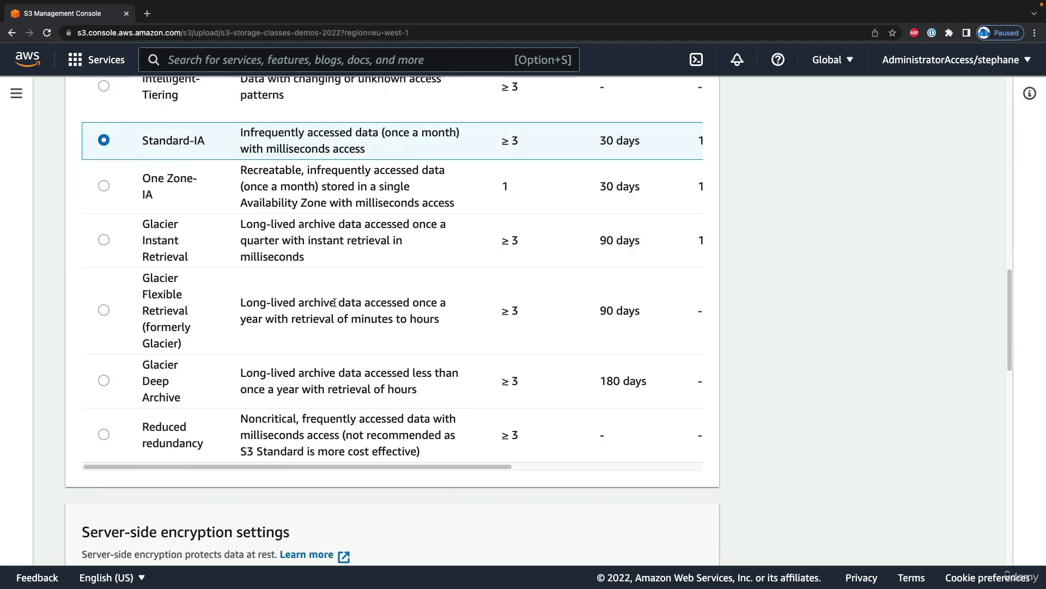
scroll(396, 342, "down", 10)
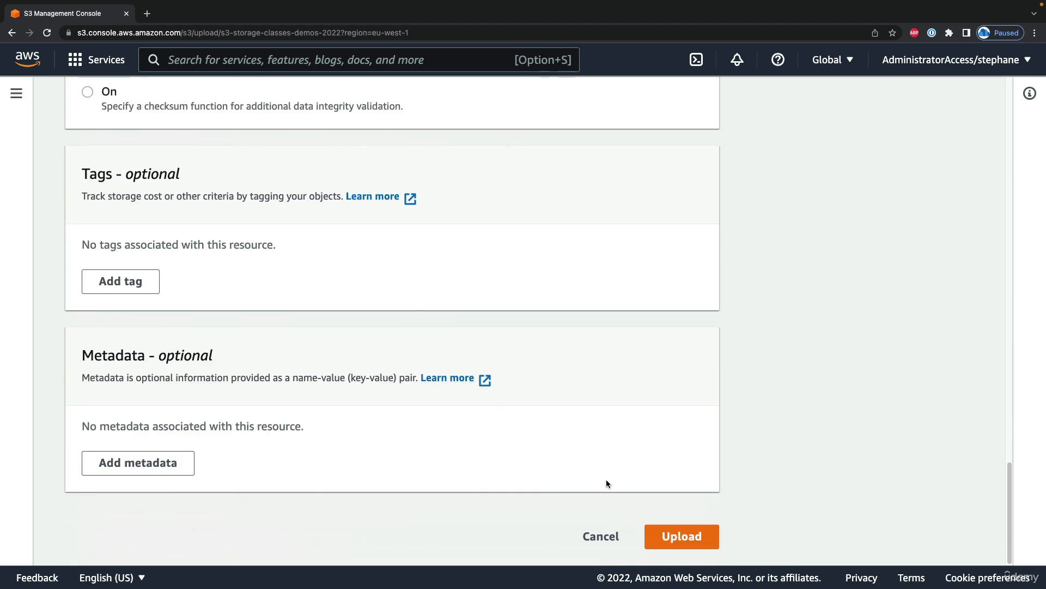
left_click(672, 536)
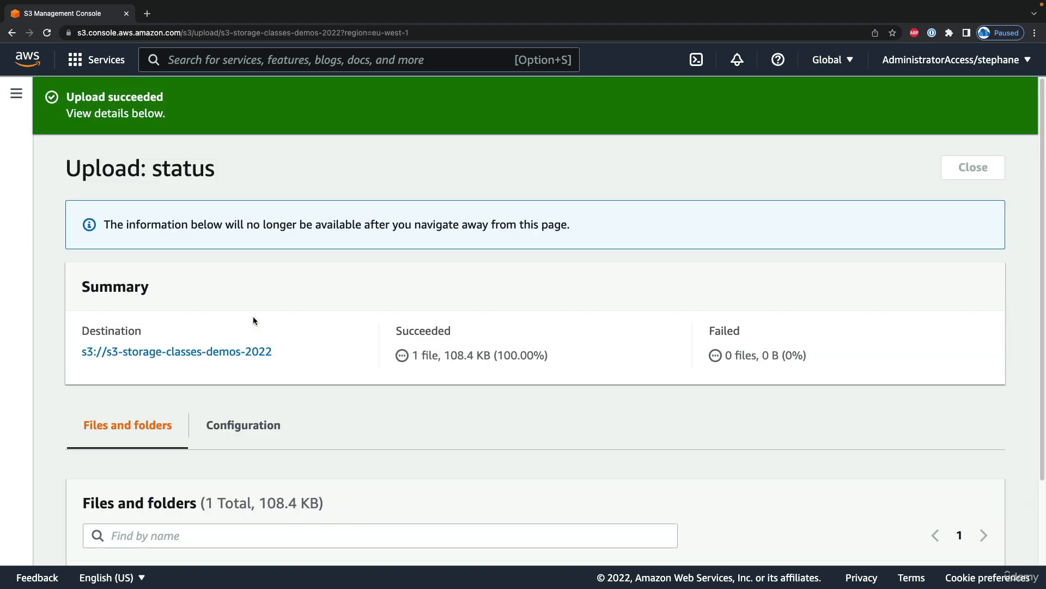
- Open coffee.jpg from the destination bucket and locate the storage class setting in its properties
left_click(225, 355)
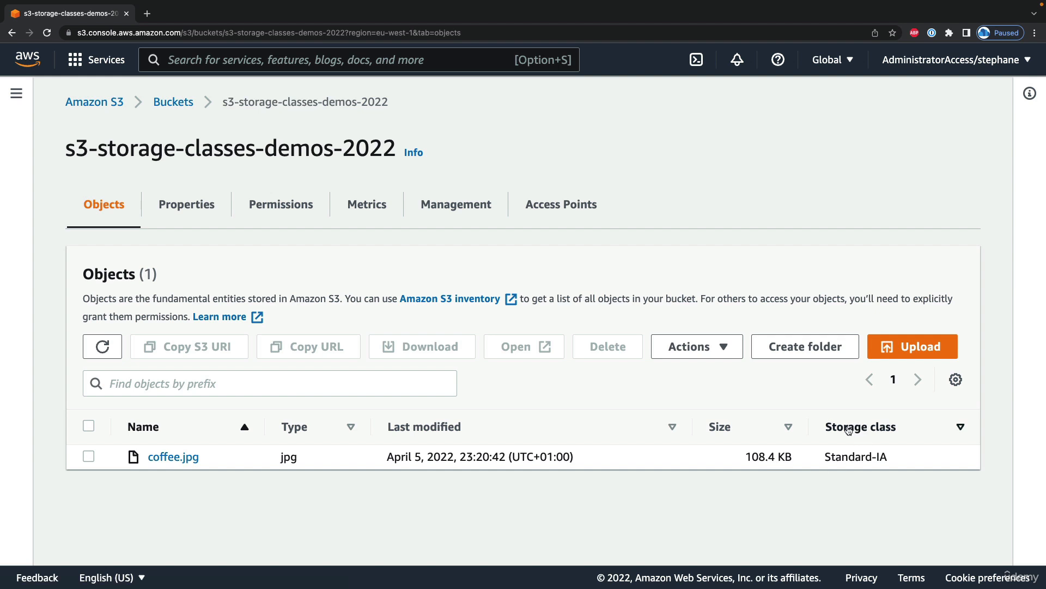
left_click_drag(826, 459, 929, 461)
left_click(178, 457)
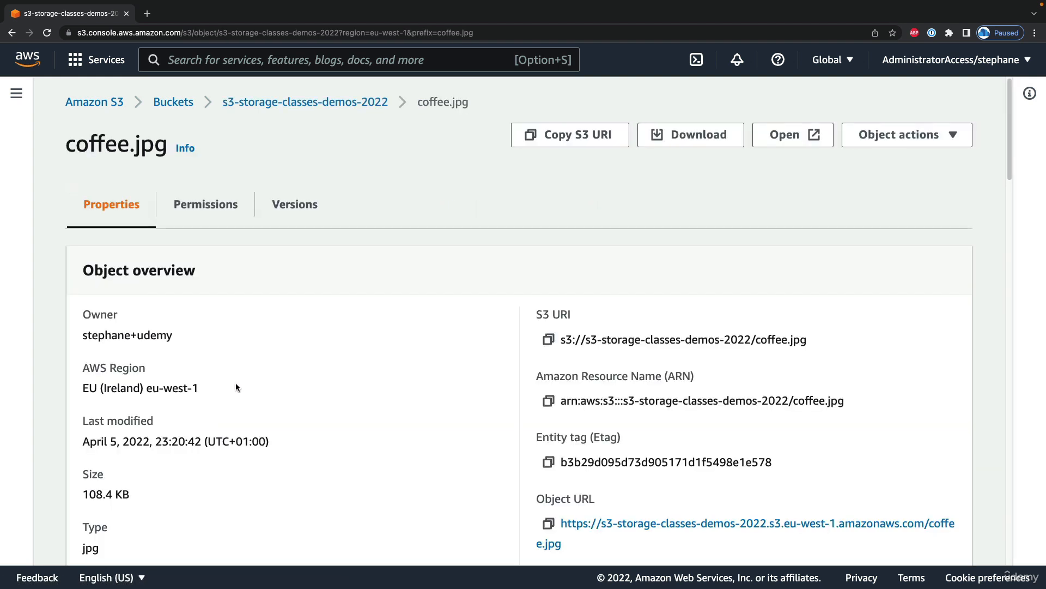
scroll(244, 367, "down", 2)
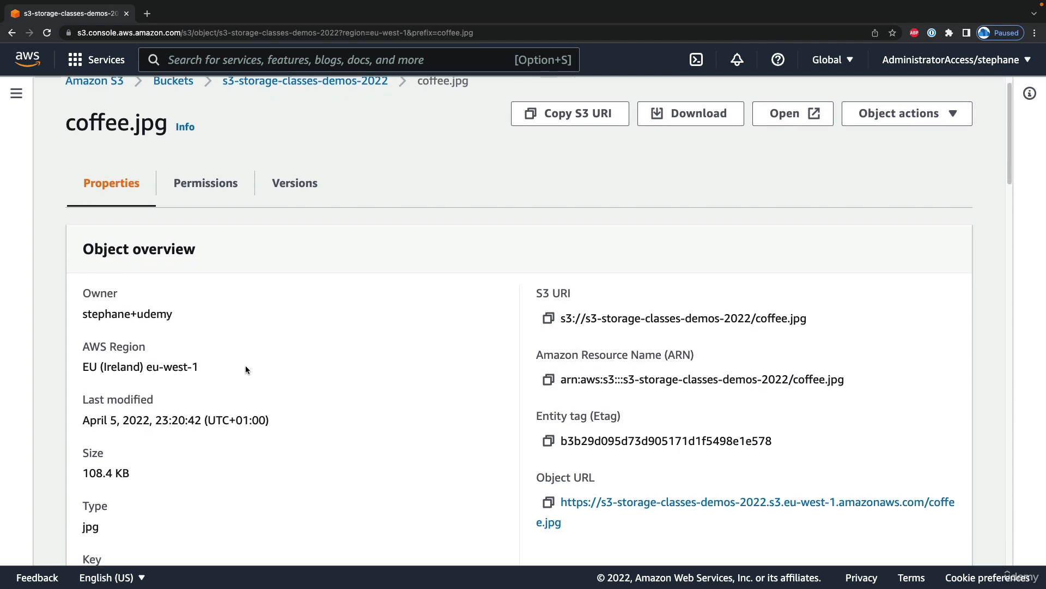
scroll(289, 367, "down", 10)
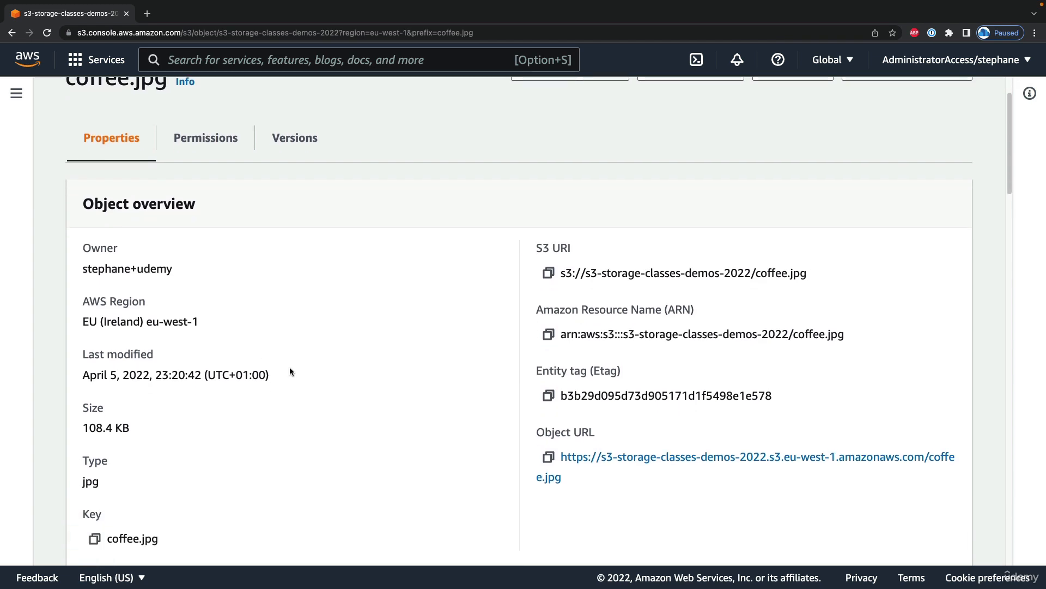
scroll(289, 365, "down", 10)
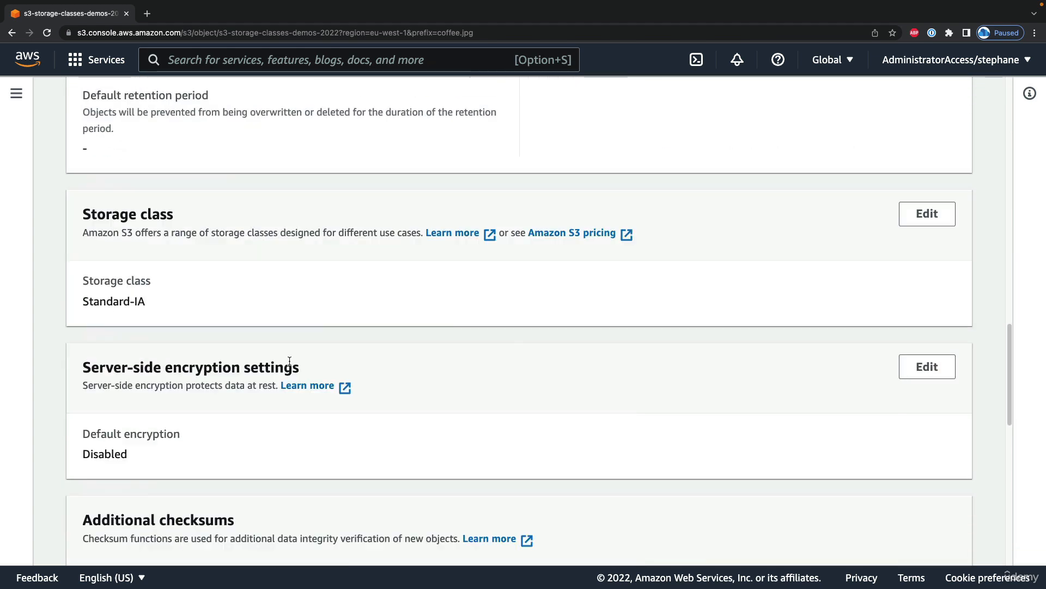
- Change the storage class of coffee.jpg to One Zone-IA and save the change
left_click(927, 213)
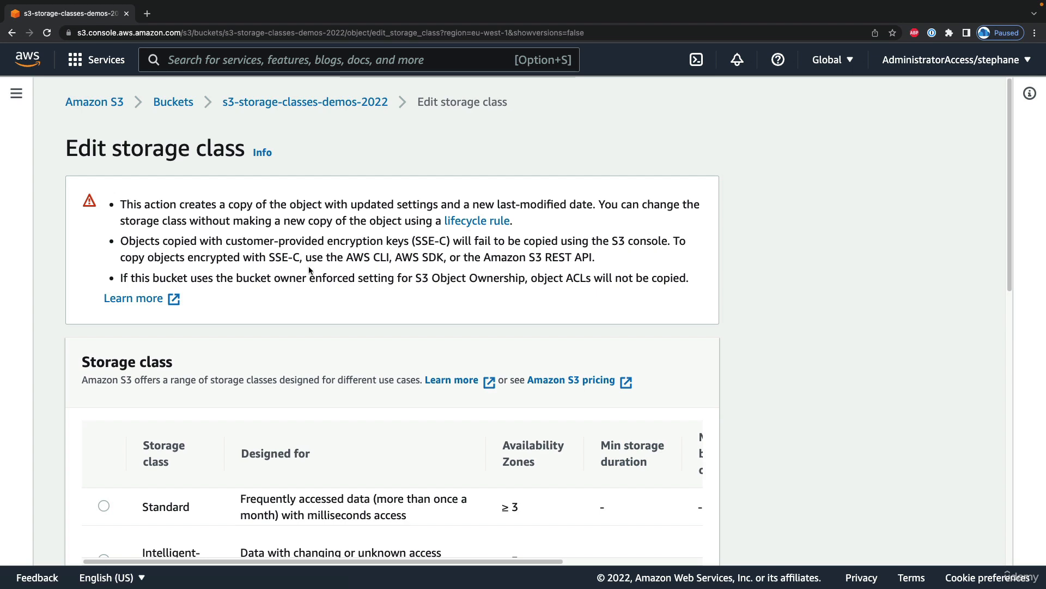
scroll(309, 263, "down", 2)
scroll(309, 264, "down", 1)
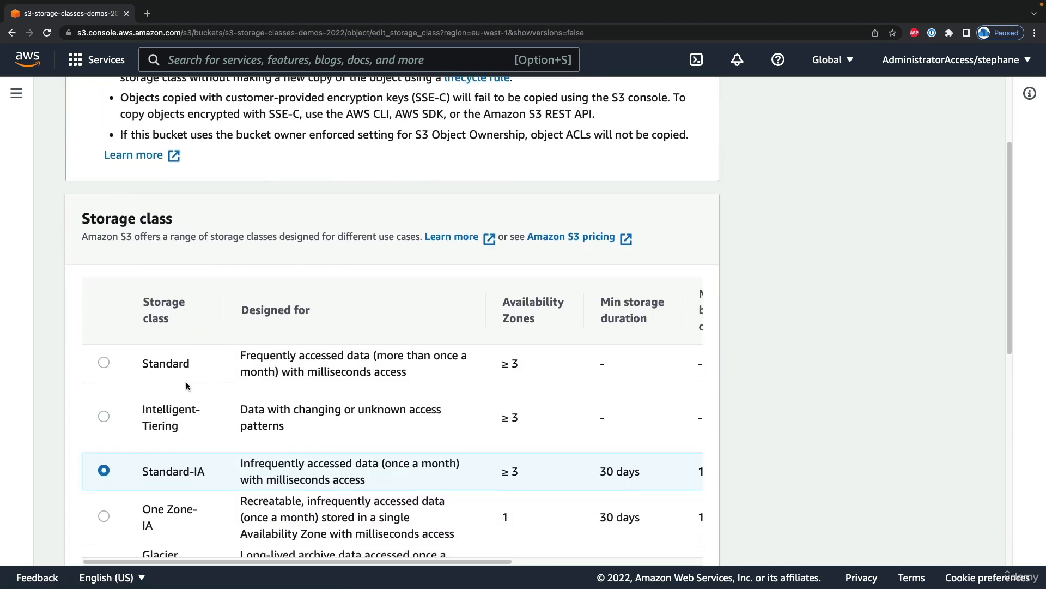
scroll(175, 375, "down", 1)
scroll(176, 375, "down", 5)
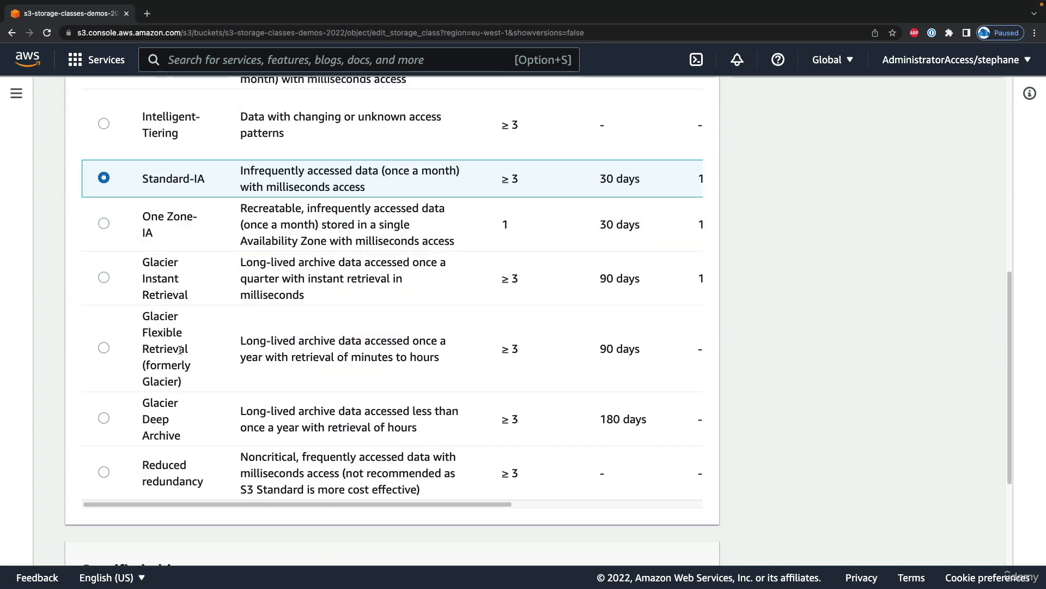
left_click(105, 225)
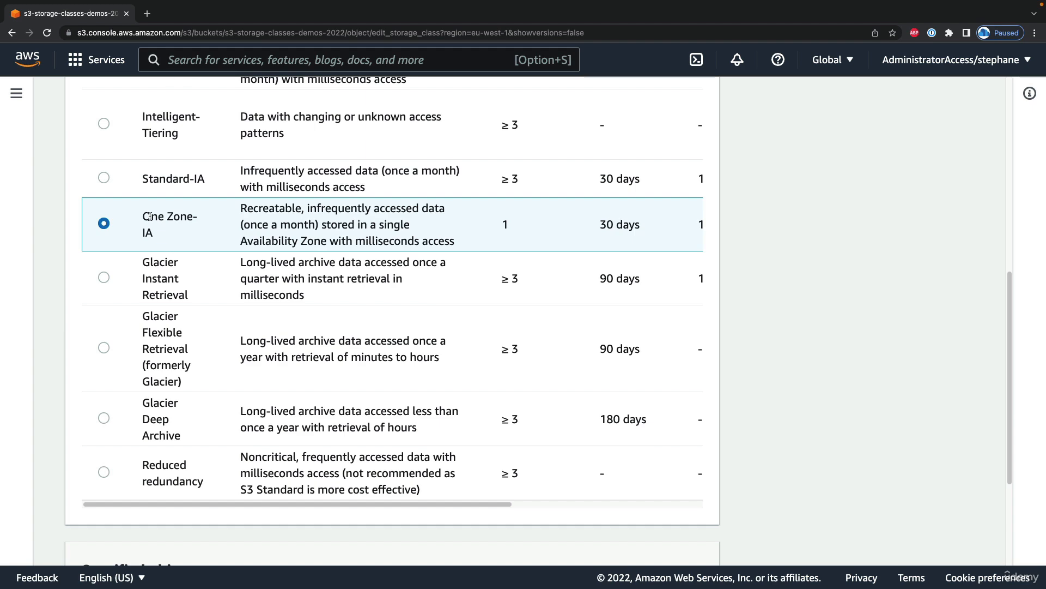
left_click_drag(148, 216, 165, 228)
left_click(166, 231)
scroll(291, 273, "down", 3)
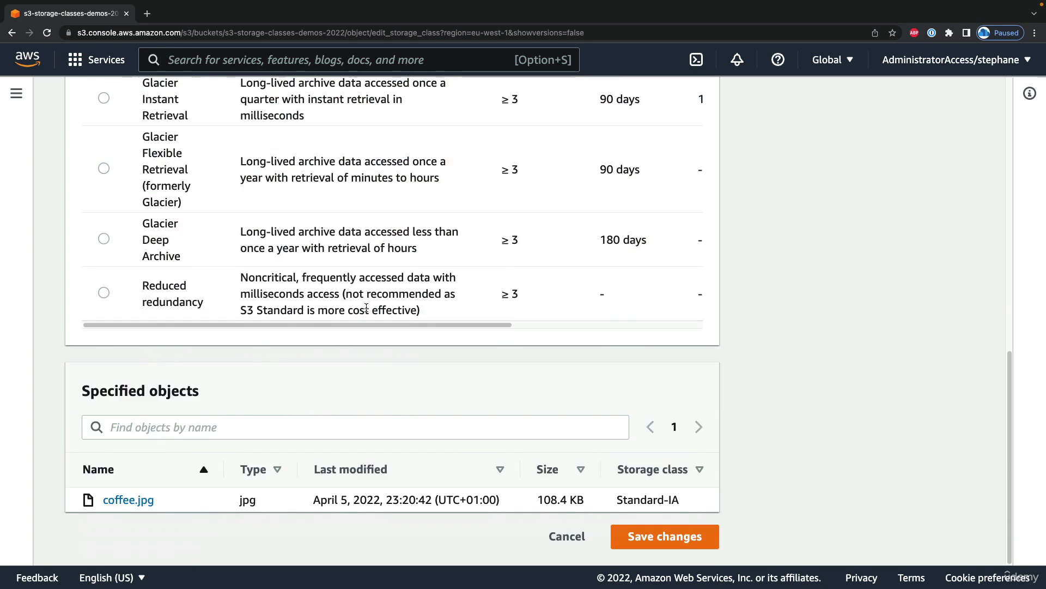
left_click(650, 537)
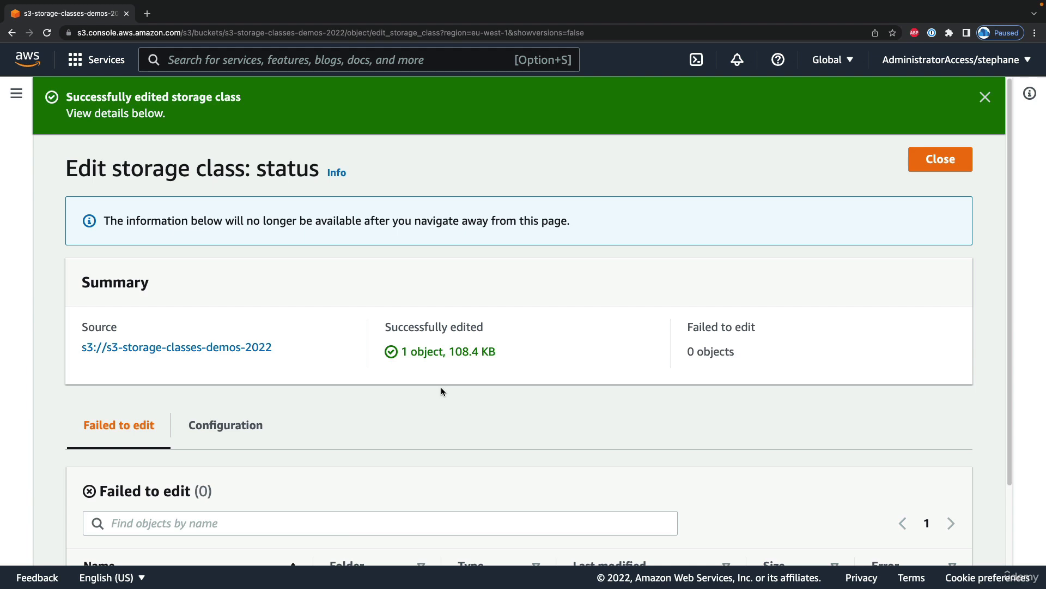
- Close the edit status page and check the storage class in coffee.jpg's properties
scroll(440, 387, "down", 3)
scroll(443, 367, "up", 3)
left_click(924, 163)
scroll(691, 423, "down", 3)
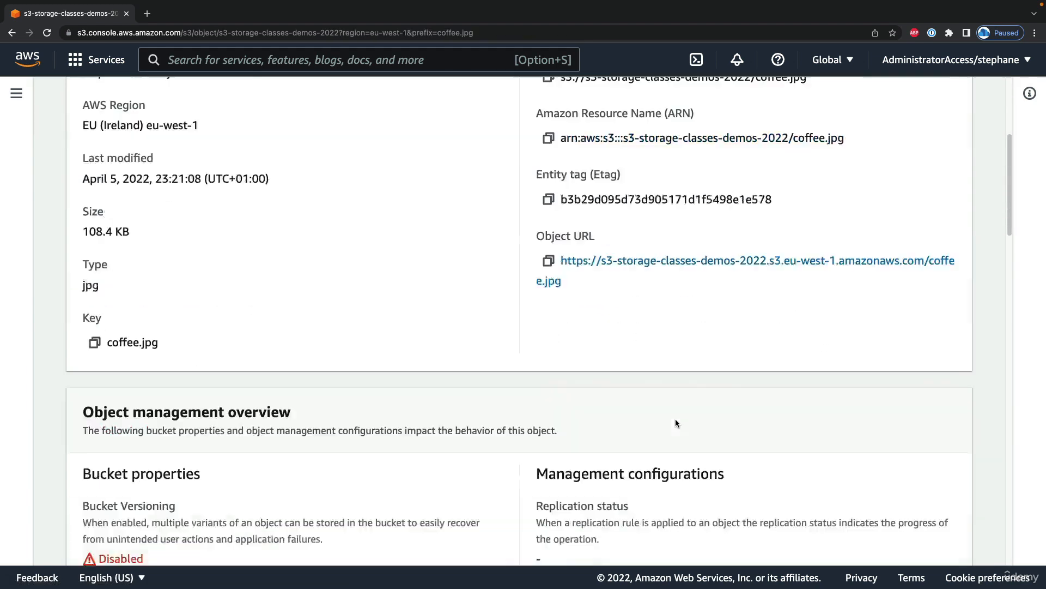
scroll(676, 423, "down", 15)
scroll(163, 232, "up", 3)
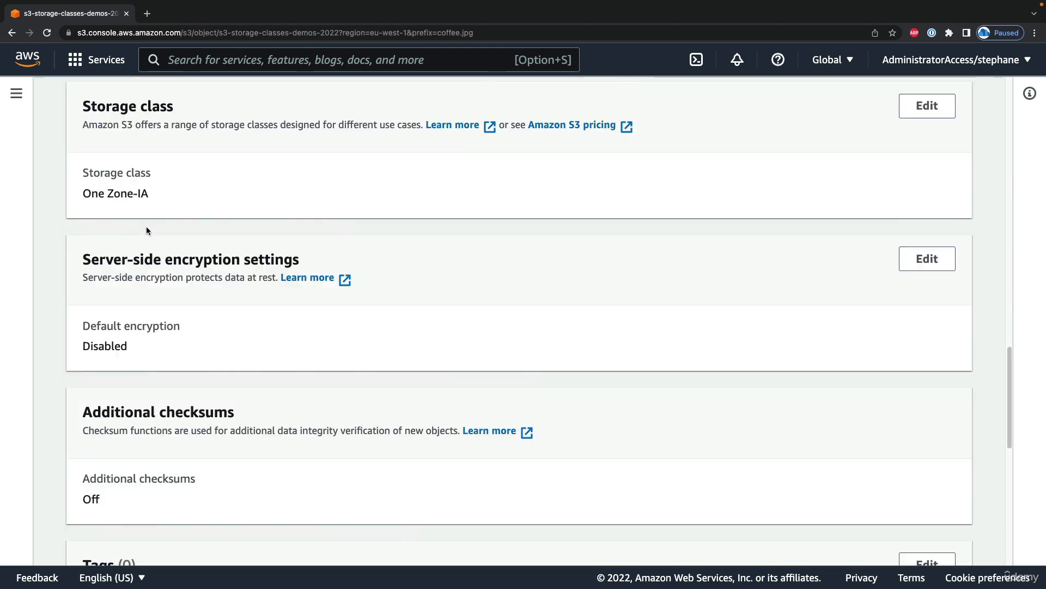
scroll(146, 230, "up", 1)
left_click_drag(83, 255, 169, 258)
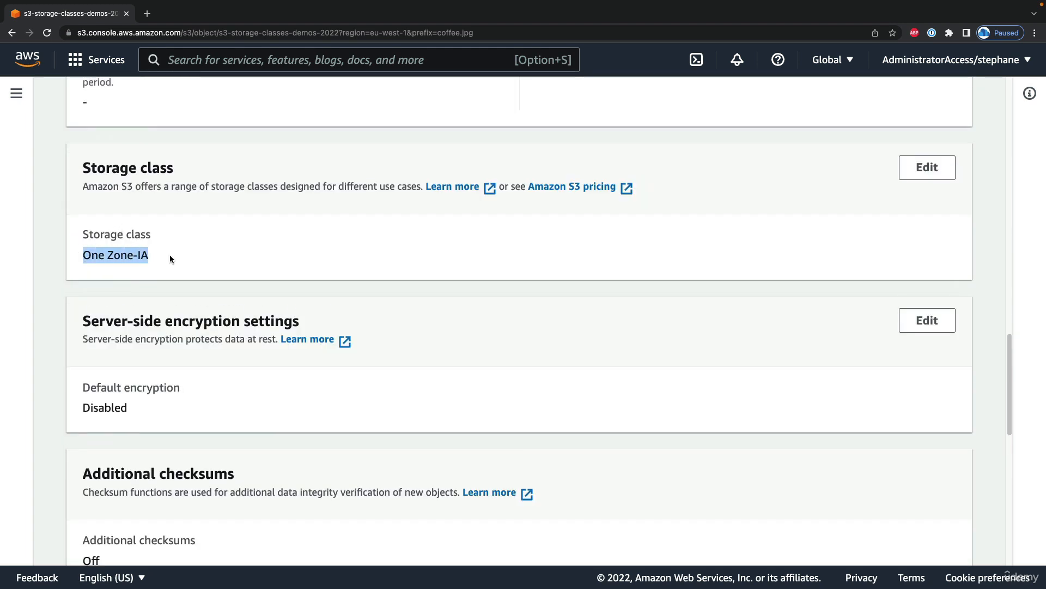
left_click(169, 258)
- Try Glacier Instant Retrieval and Intelligent-Tiering as the storage class of coffee.jpg, and discard the edit
left_click(926, 169)
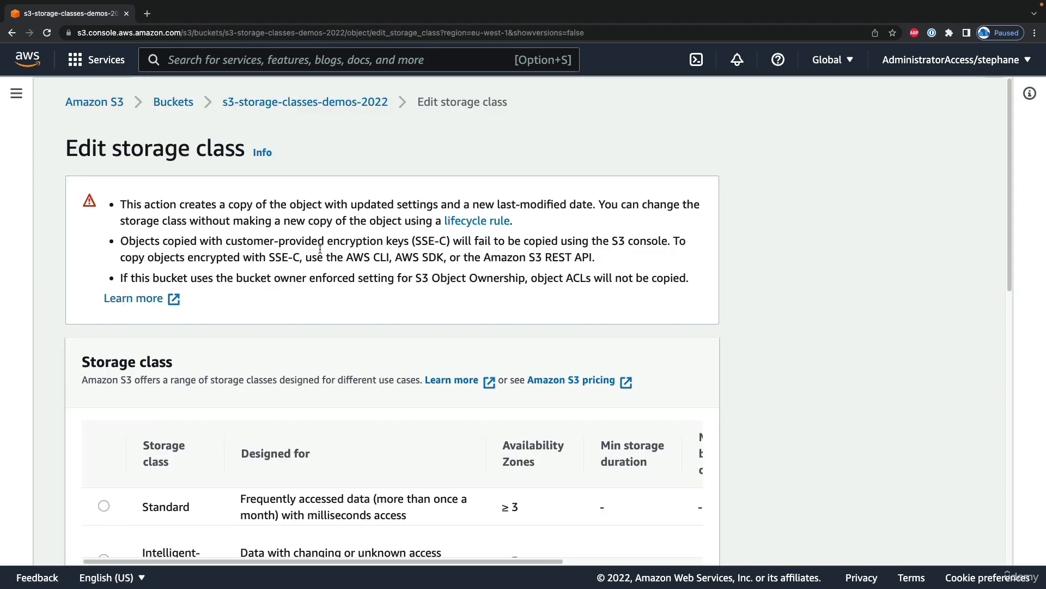
scroll(320, 249, "down", 8)
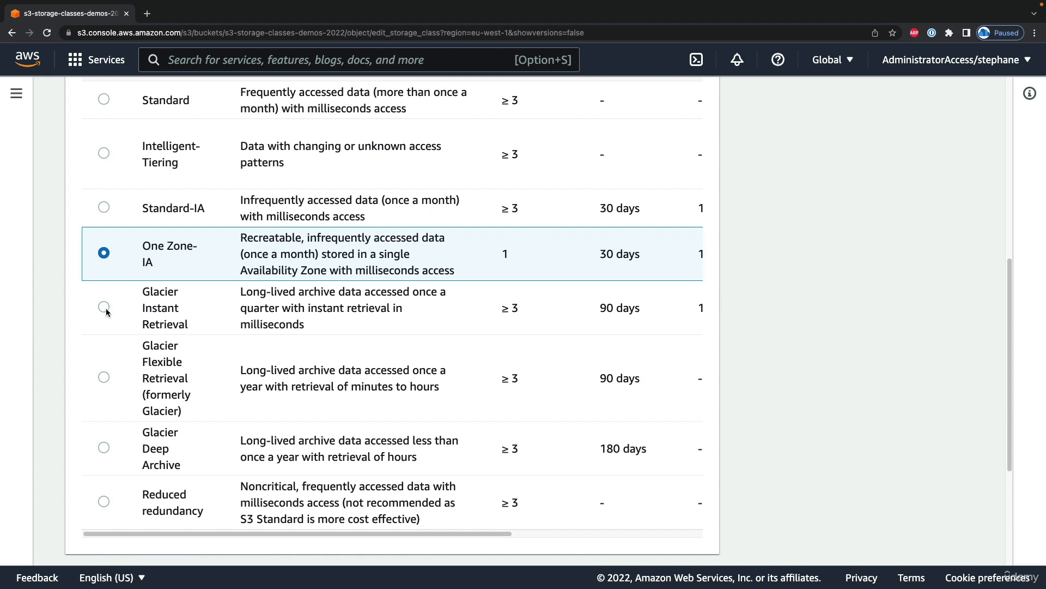
left_click(103, 307)
left_click_drag(160, 289, 194, 327)
left_click(293, 290)
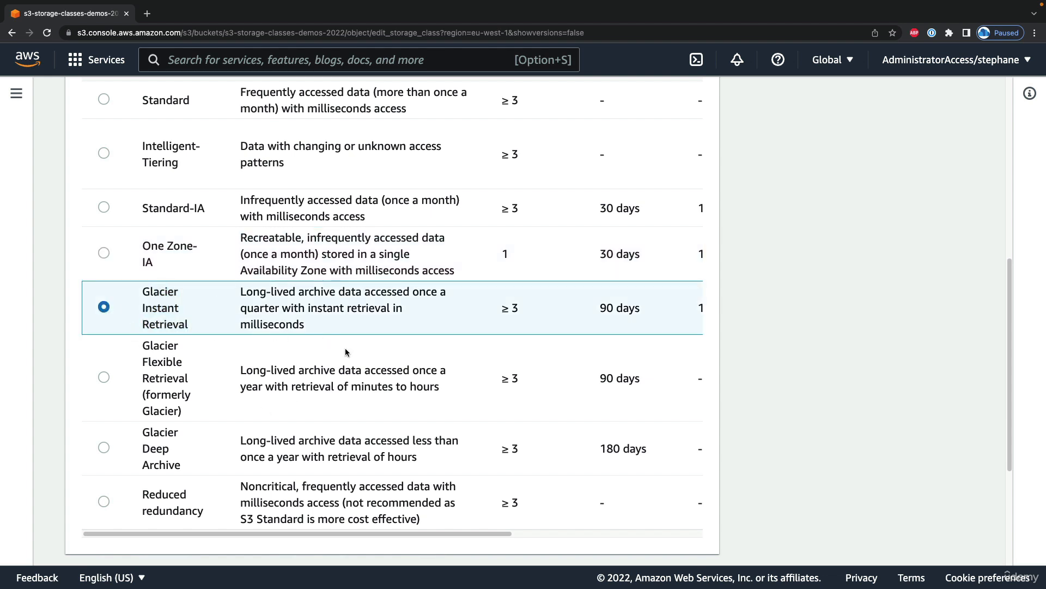
scroll(346, 350, "down", 1)
left_click(103, 137)
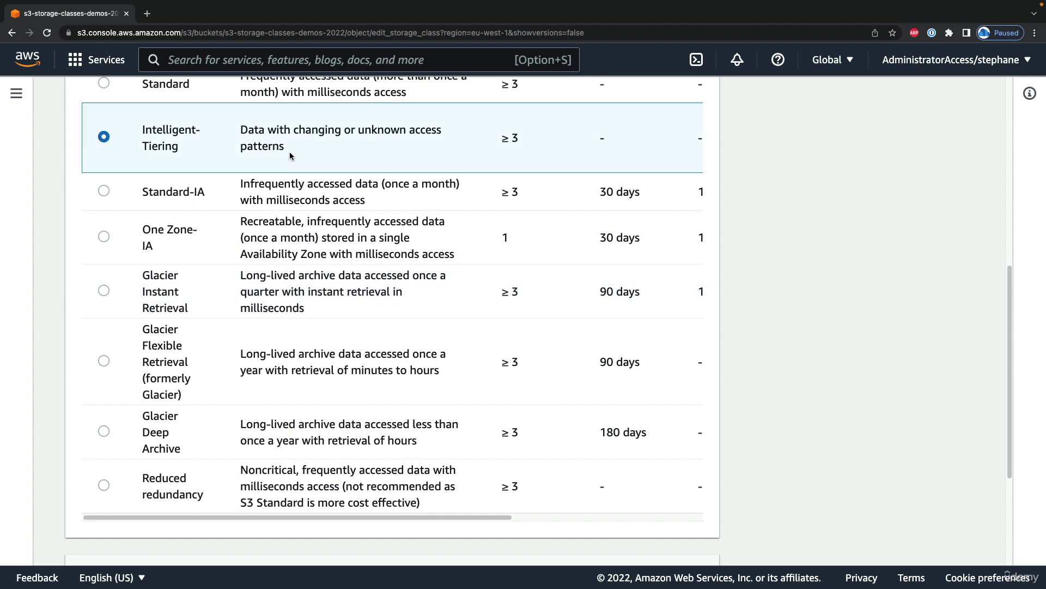
scroll(291, 160, "up", 1)
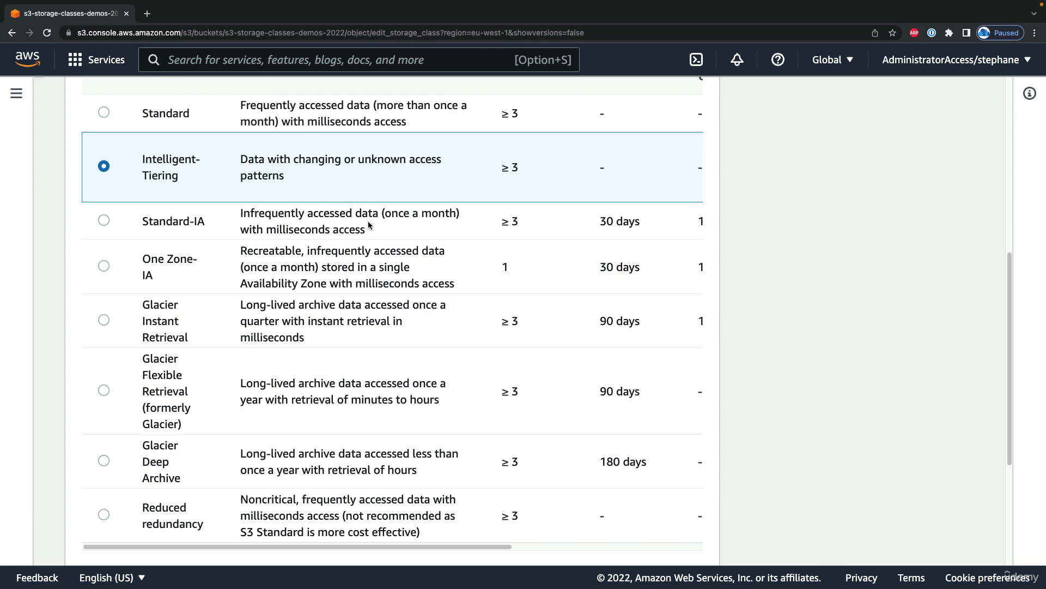
scroll(545, 325, "down", 8)
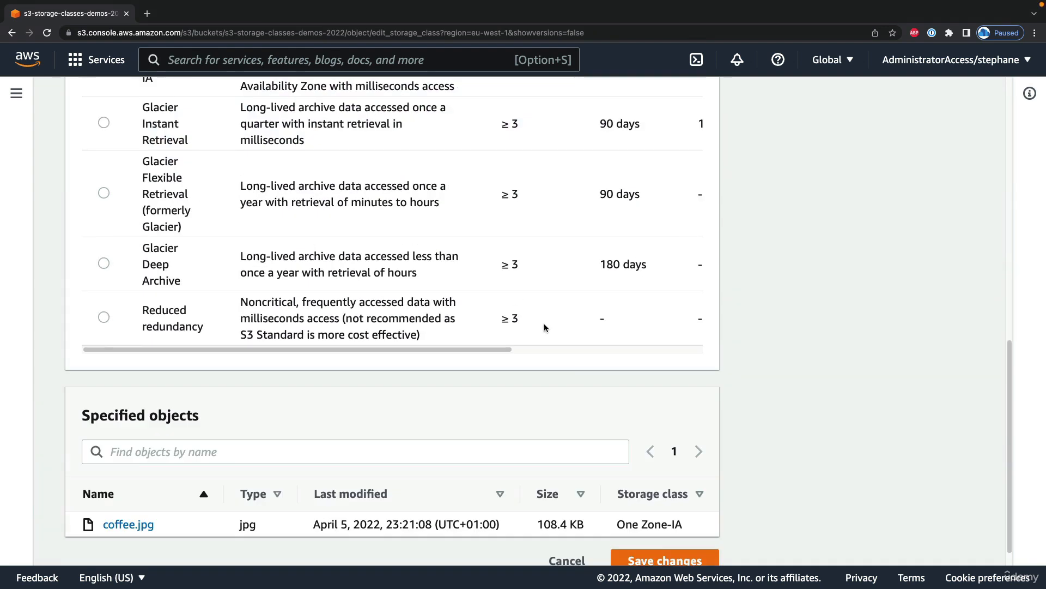
left_click(572, 533)
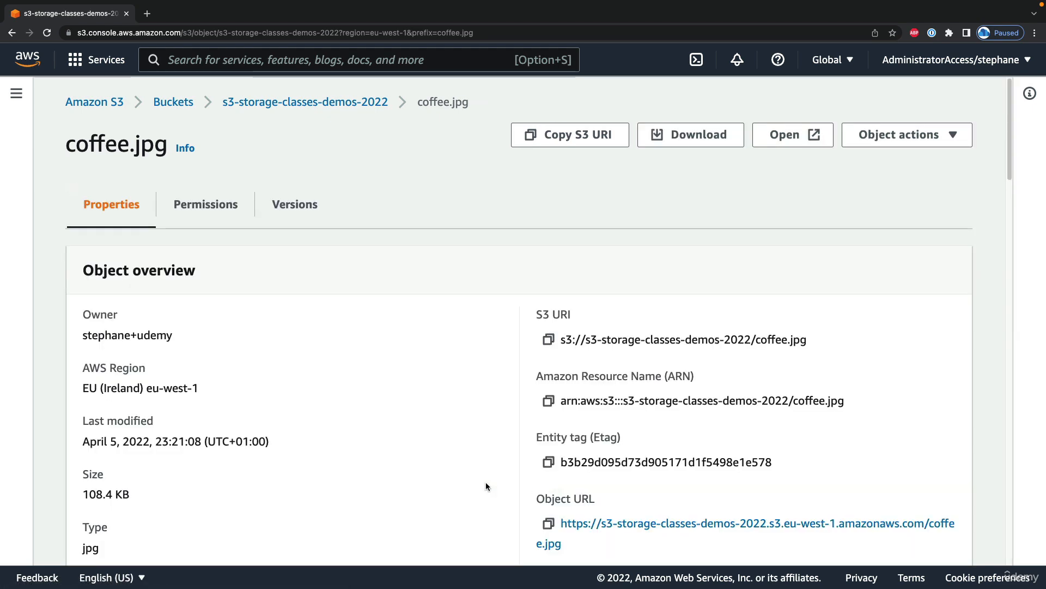
- Start a lifecycle rule named DemoRule for the s3-storage-classes-demos-2022 bucket
left_click(288, 104)
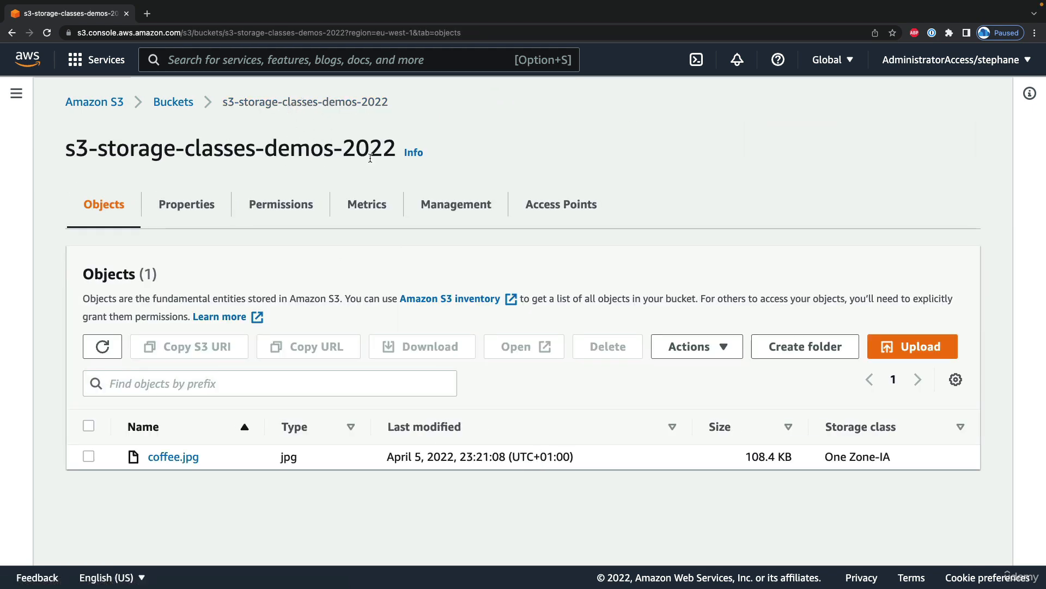
left_click(468, 206)
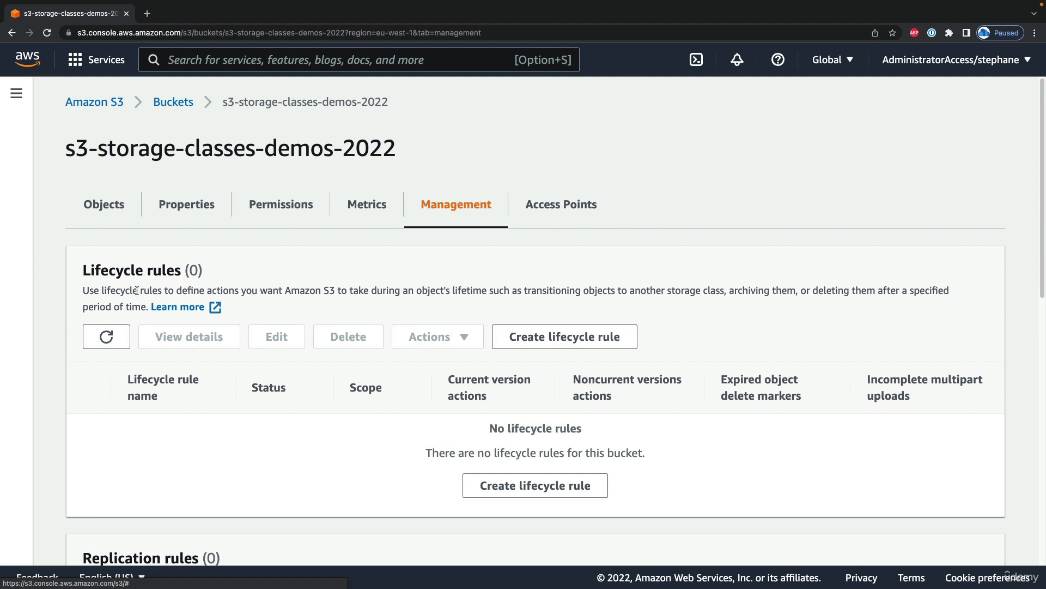
left_click(556, 336)
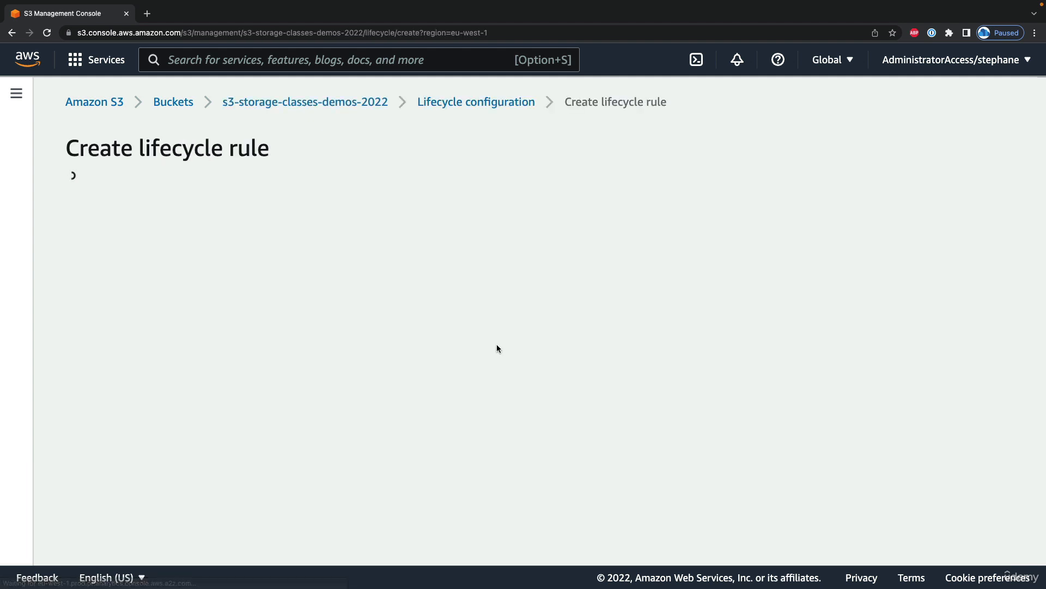
scroll(472, 349, "down", 1)
left_click(220, 250)
type("DemoRule")
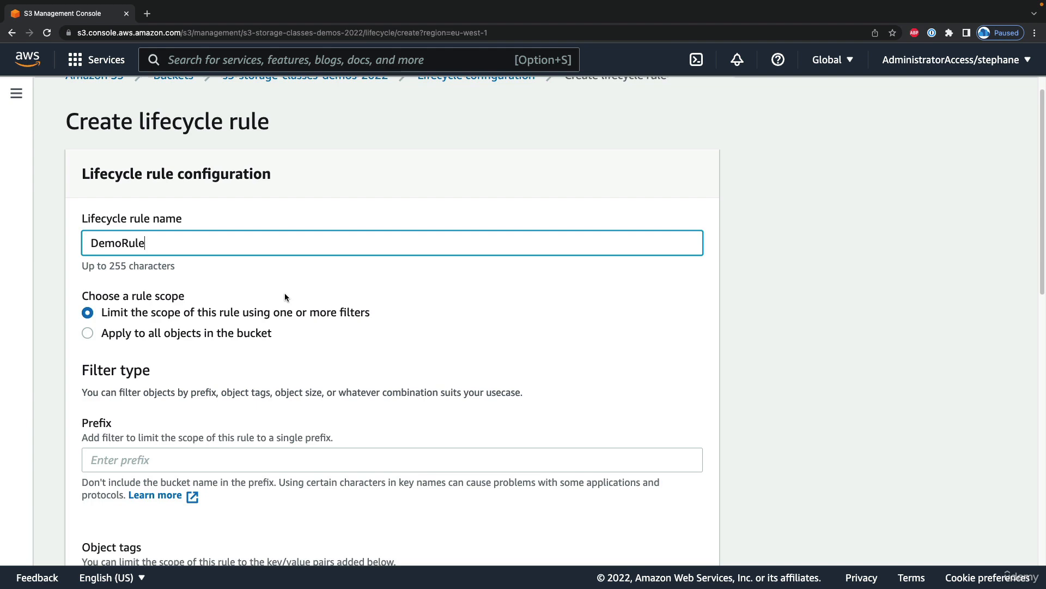
- Apply the lifecycle rule to all objects in the bucket and acknowledge that scope
scroll(285, 294, "down", 5)
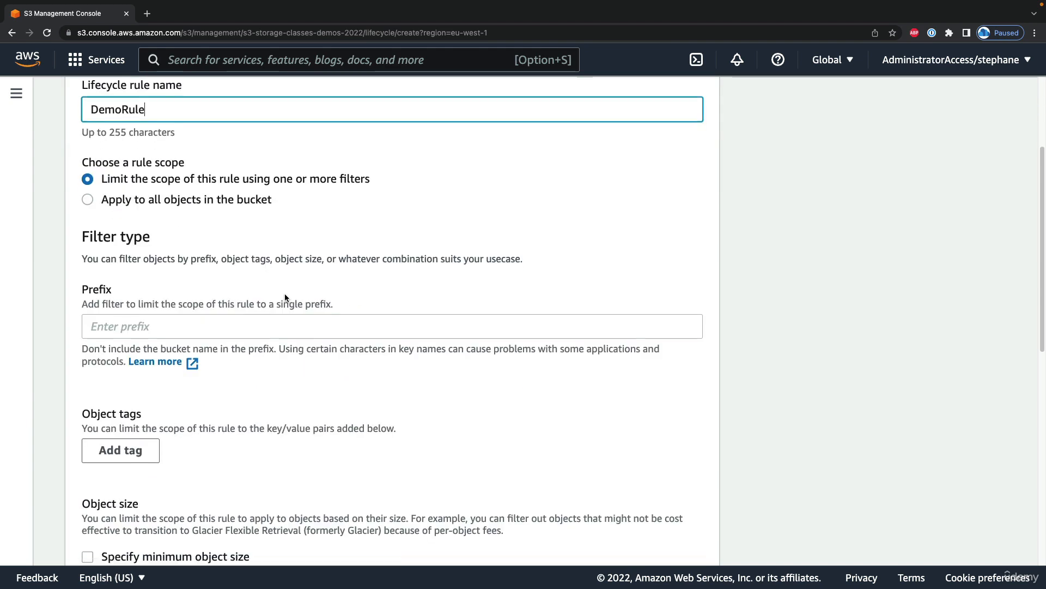
left_click(223, 151)
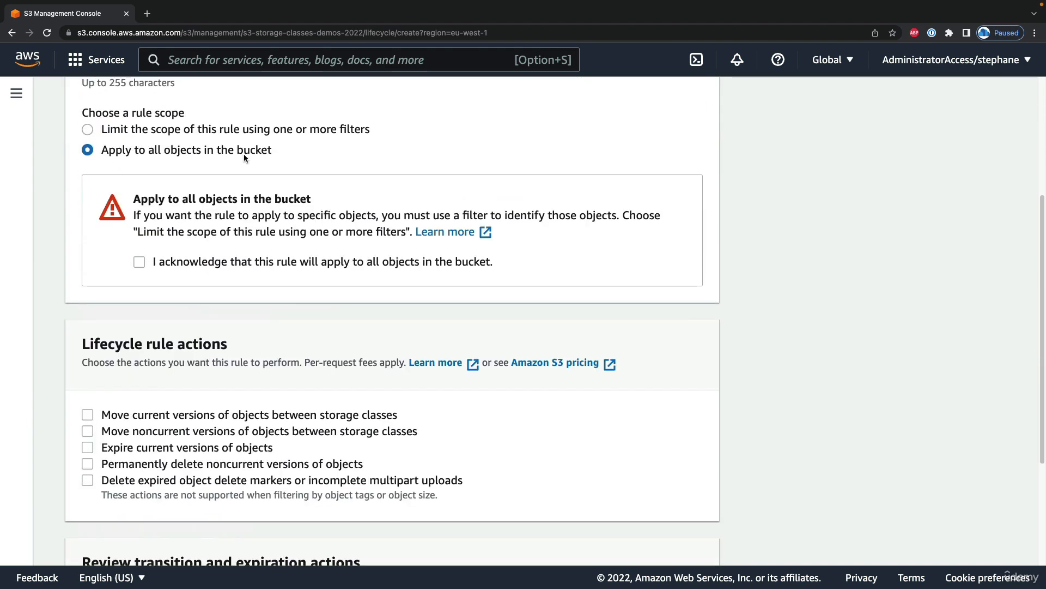
left_click(167, 258)
scroll(201, 309, "down", 2)
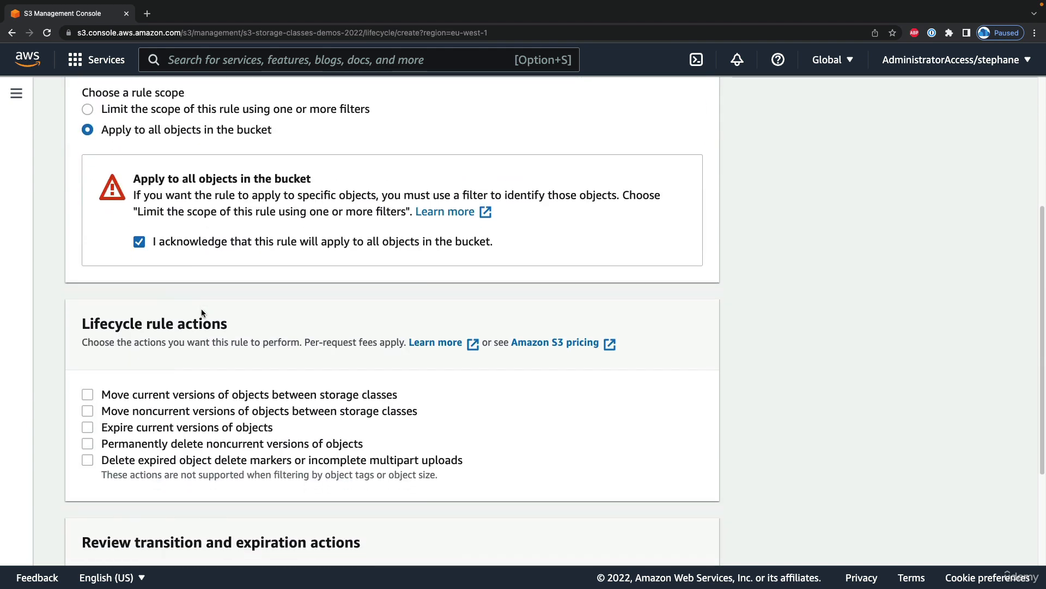
- Enable moving current object versions between storage classes, with a transition to Standard-IA 30 days after object creation
scroll(202, 310, "down", 4)
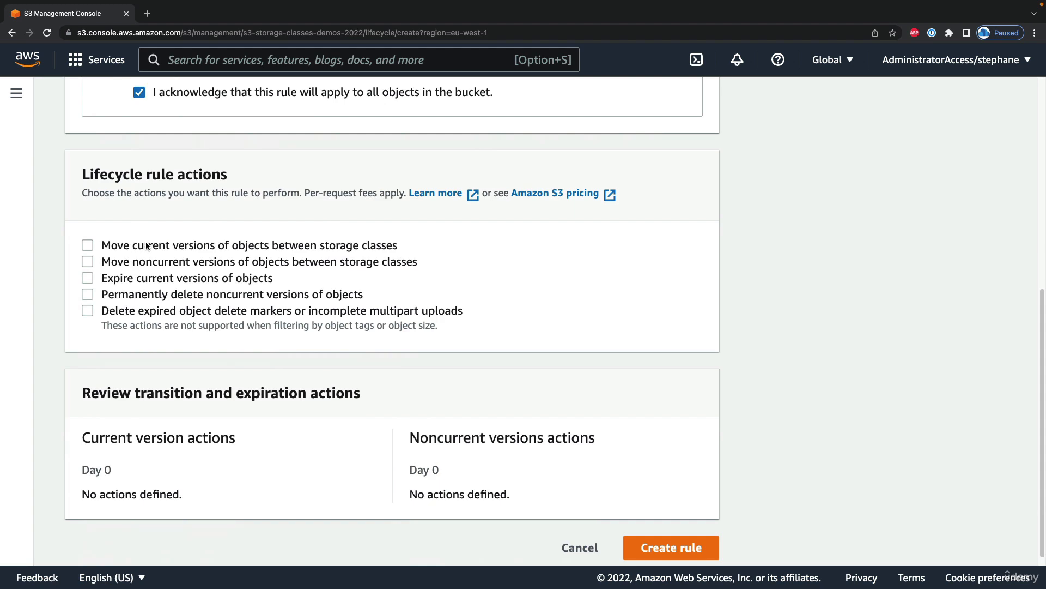
left_click(141, 246)
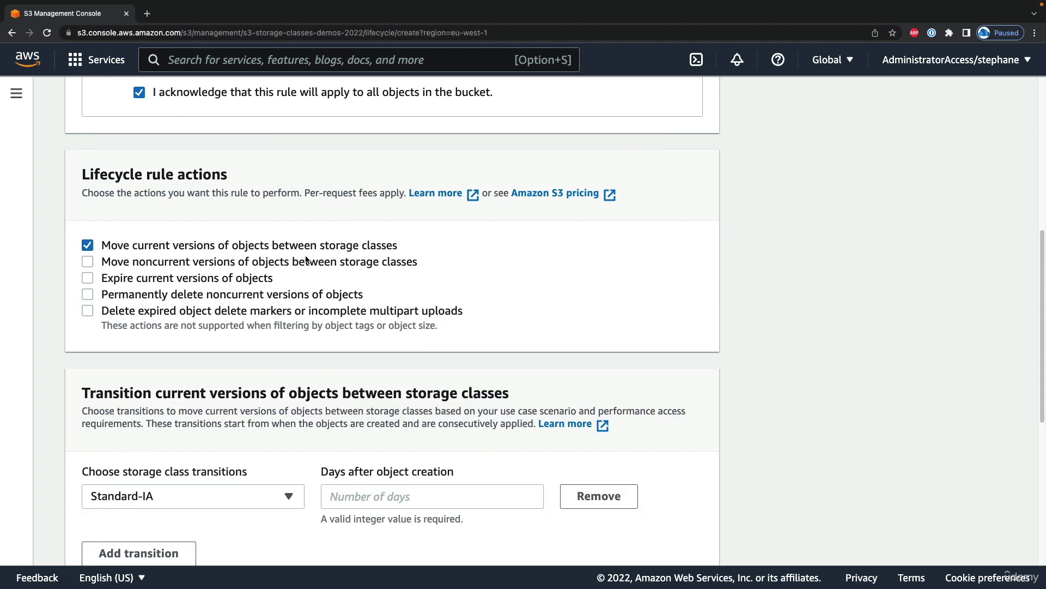
scroll(305, 260, "down", 3)
left_click_drag(99, 383, 208, 378)
left_click(235, 378)
left_click(369, 411)
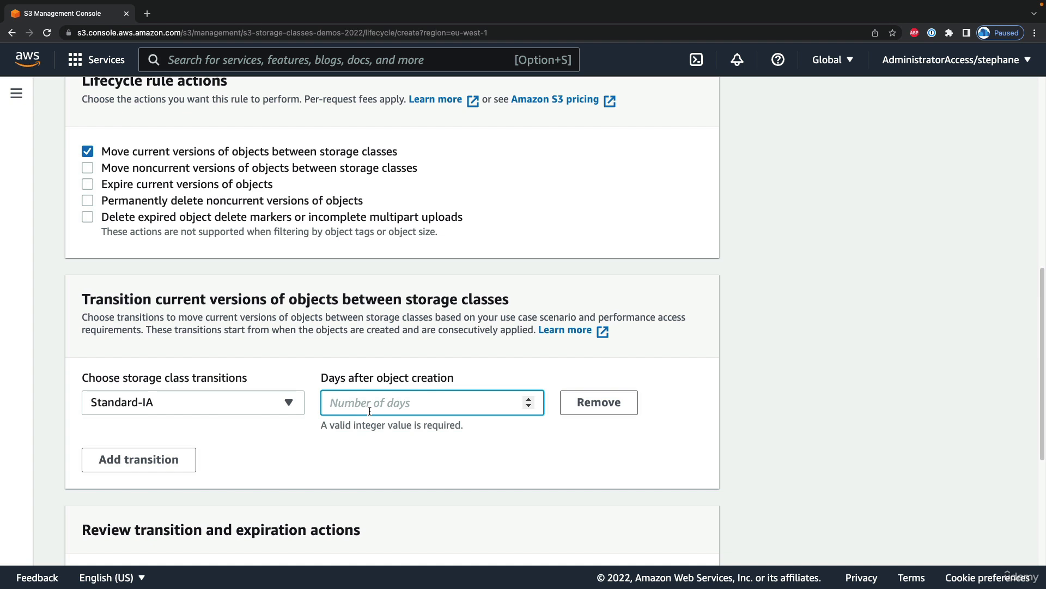
type("30")
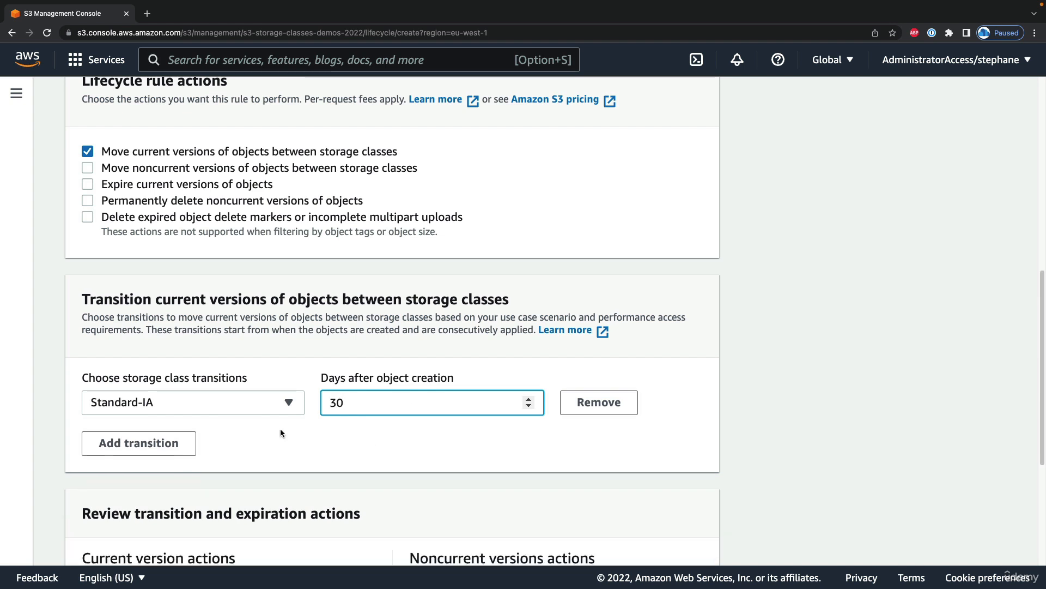
- Add a second transition to Intelligent-Tiering 60 days after object creation
left_click(184, 438)
left_click(185, 442)
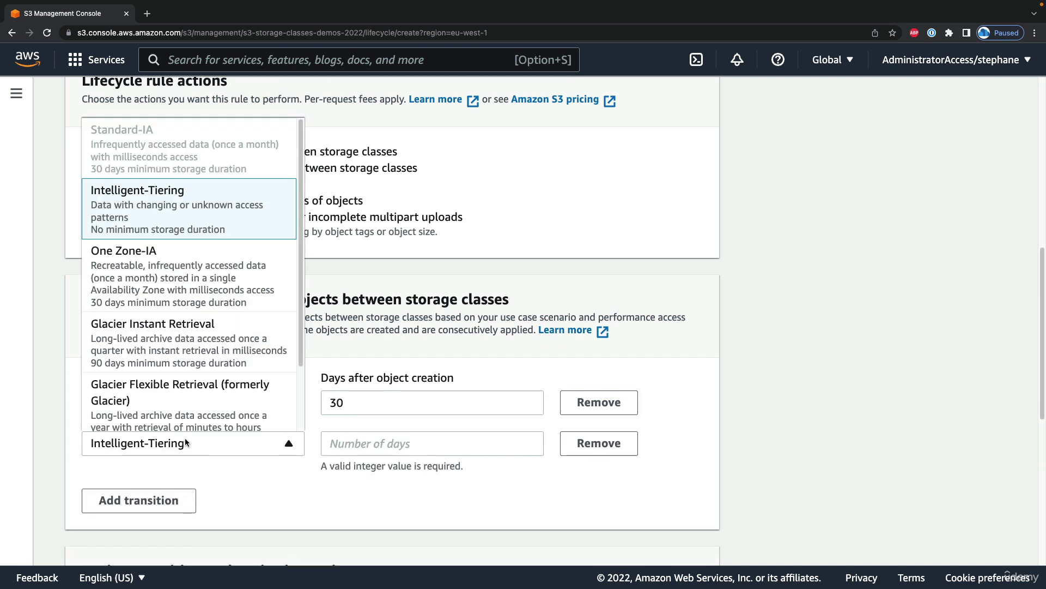
left_click(182, 199)
left_click(412, 436)
type("60")
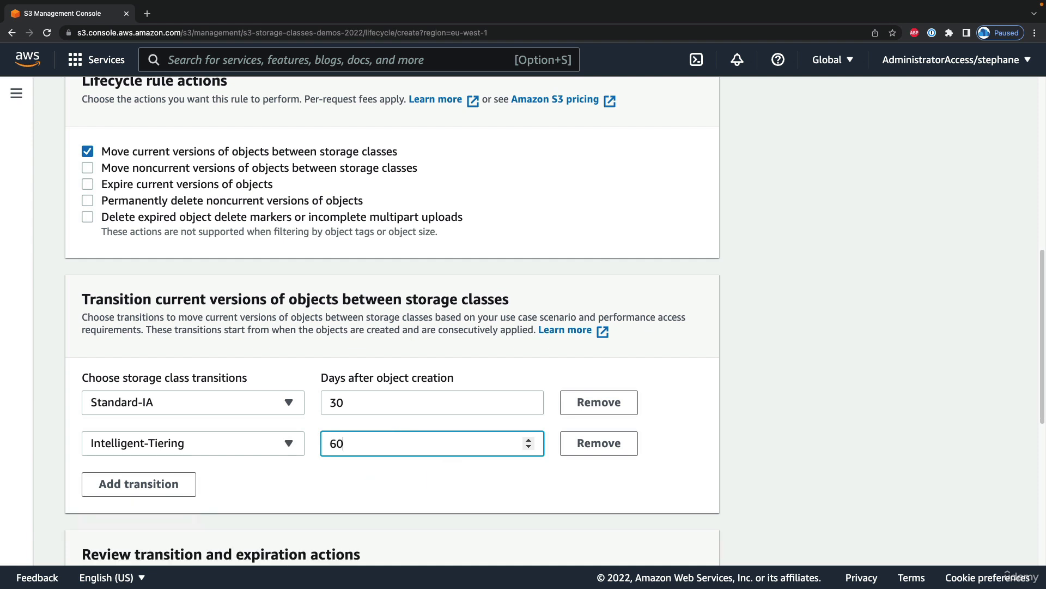
- Add a third transition to Glacier Flexible Retrieval after 180 days and acknowledge the one-time lifecycle request cost per object
left_click(131, 483)
left_click(139, 482)
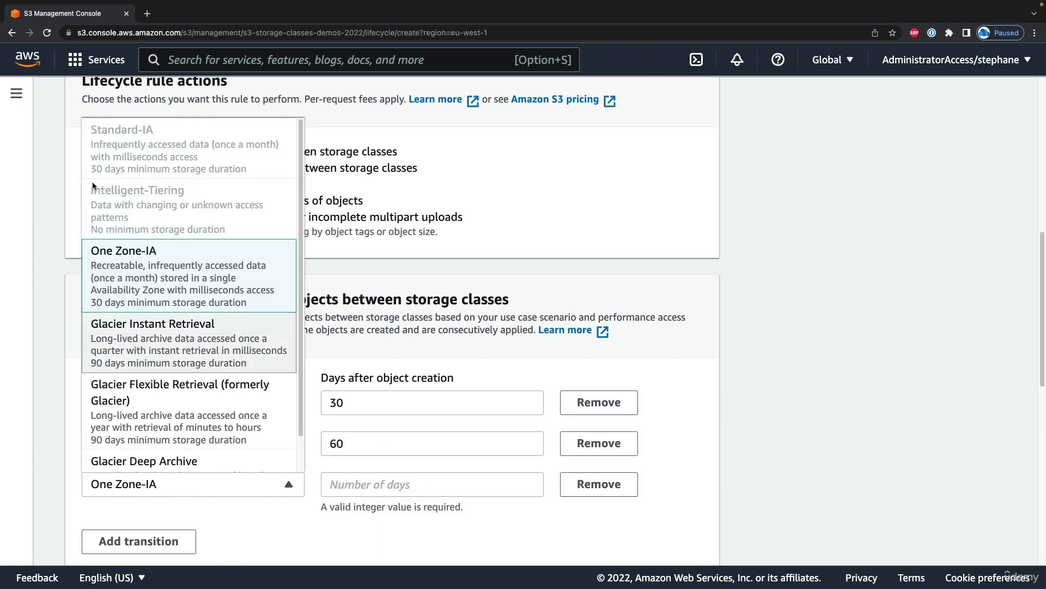
scroll(207, 348, "down", 1)
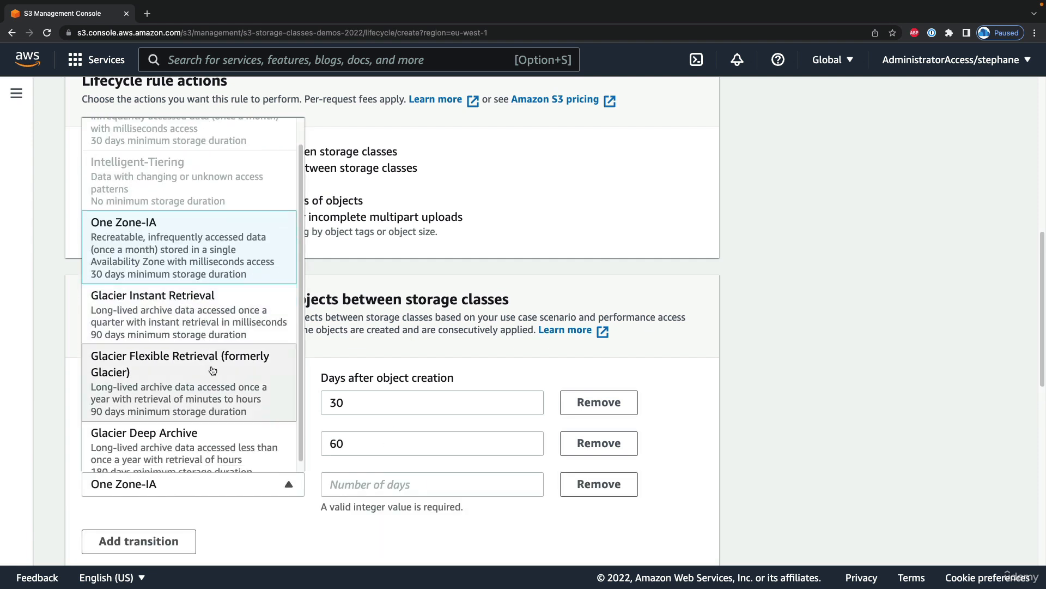
left_click(211, 370)
left_click(380, 483)
type("180")
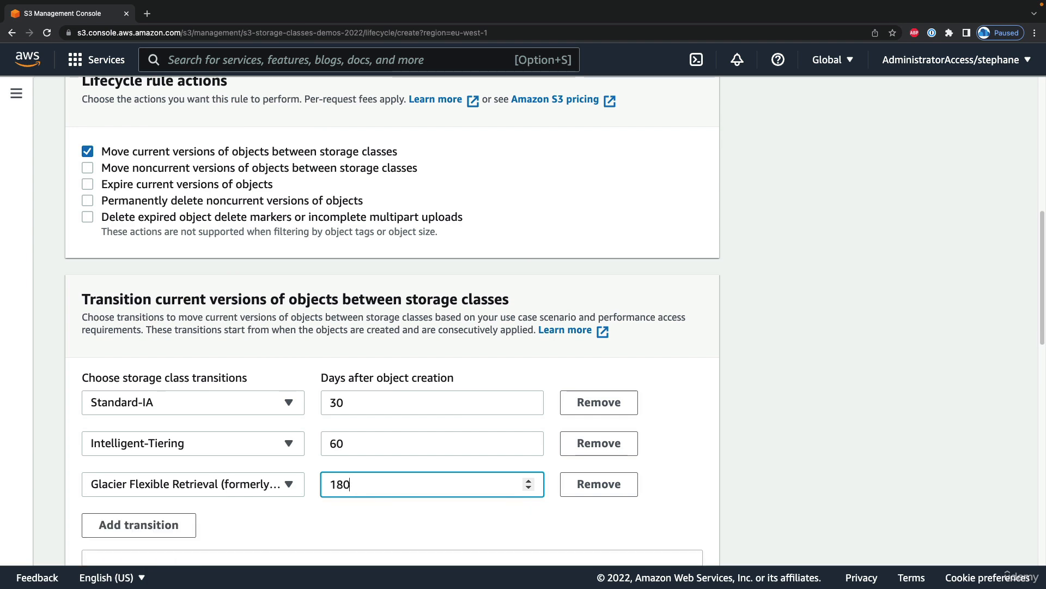
scroll(281, 463, "down", 5)
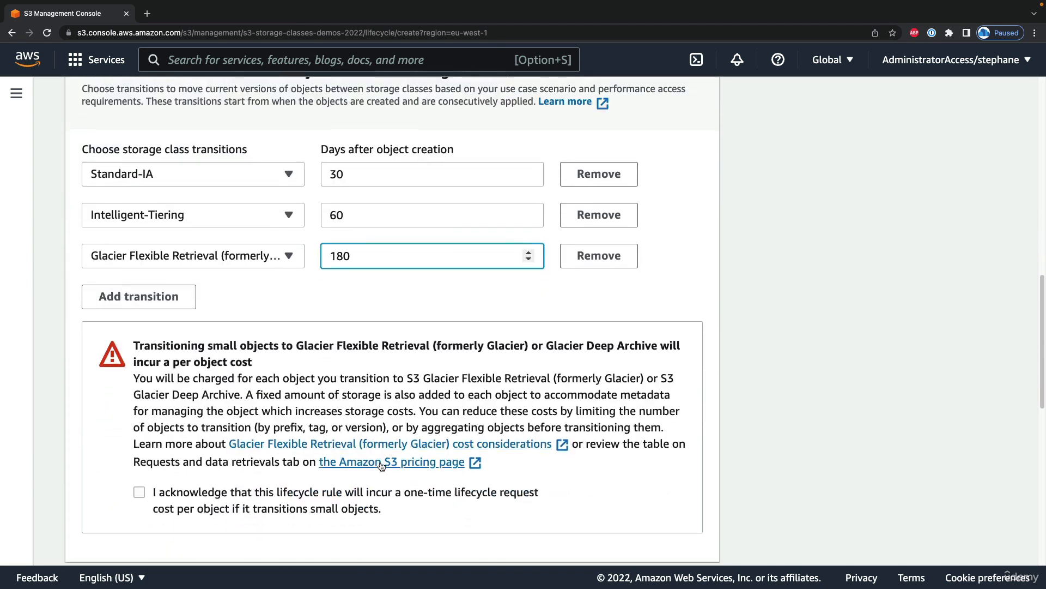
left_click(281, 463)
- Review the lifecycle rule's transition timeline, and discard the rule to return to the bucket's object list
scroll(283, 436, "down", 8)
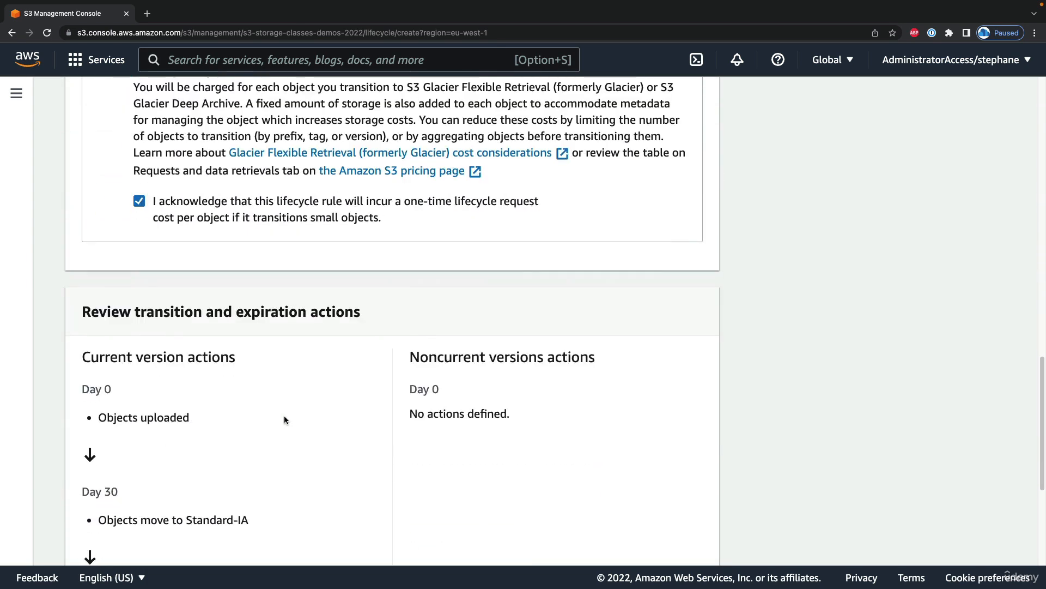
scroll(365, 327, "down", 1)
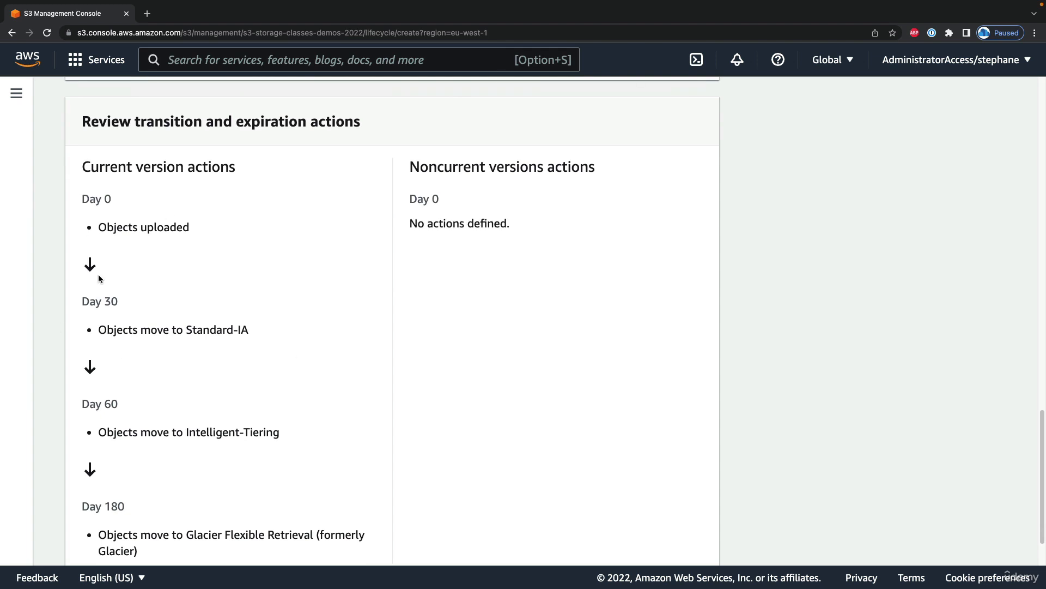
scroll(100, 278, "down", 2)
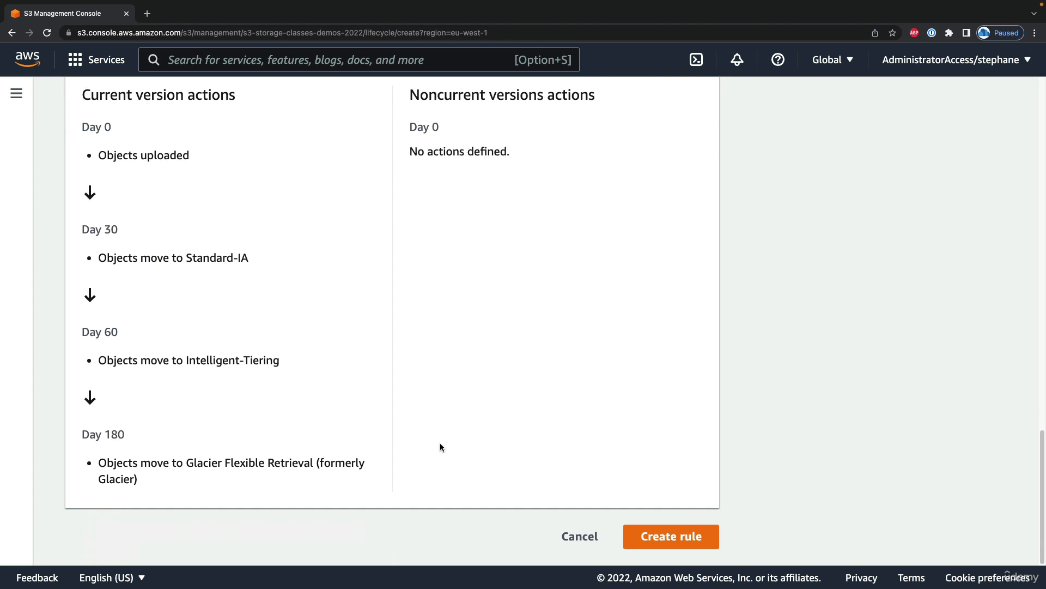
left_click(564, 530)
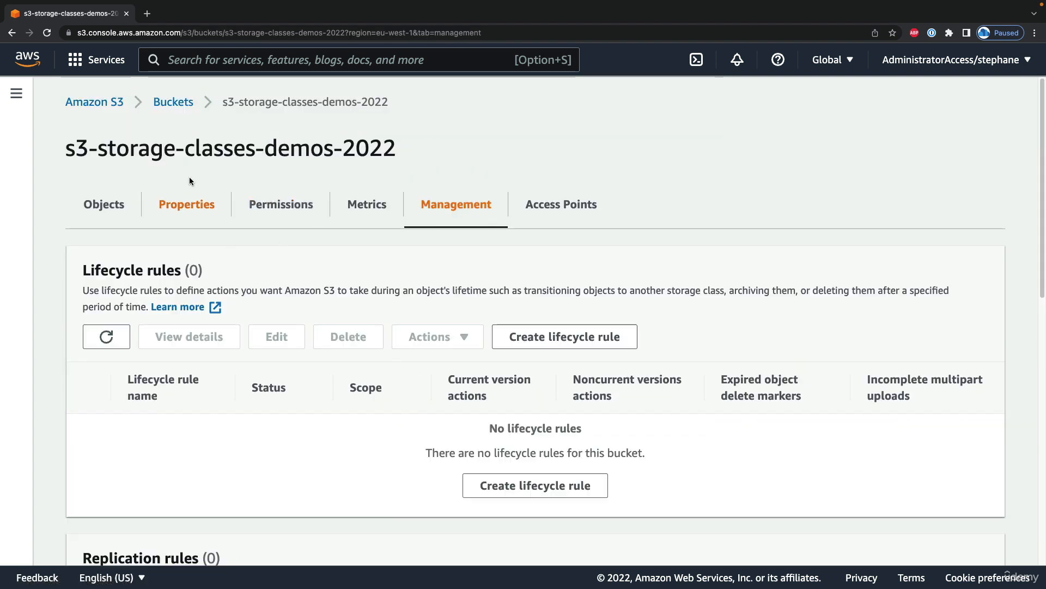
left_click(117, 205)
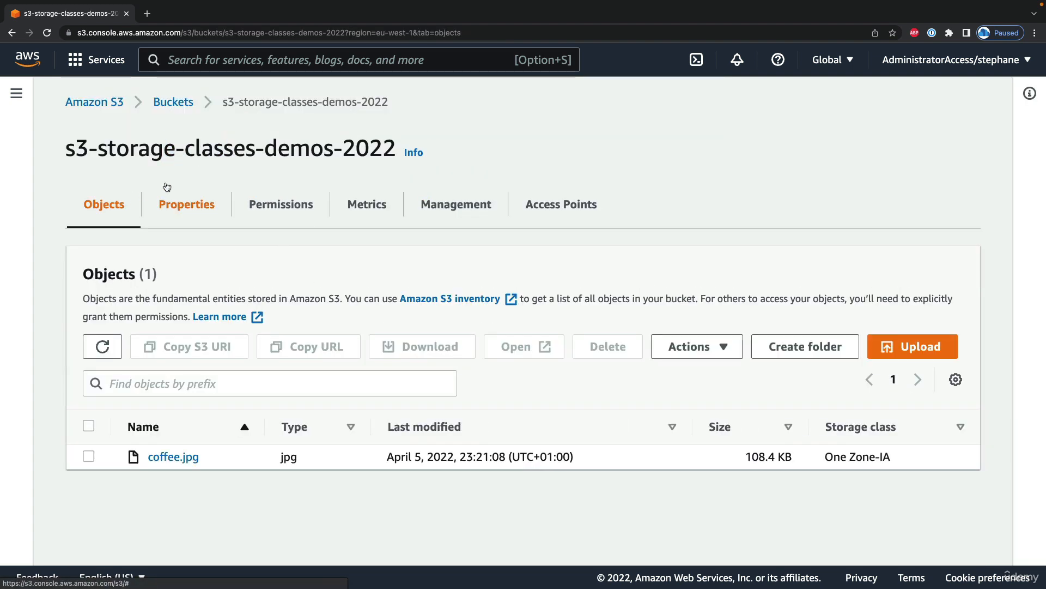